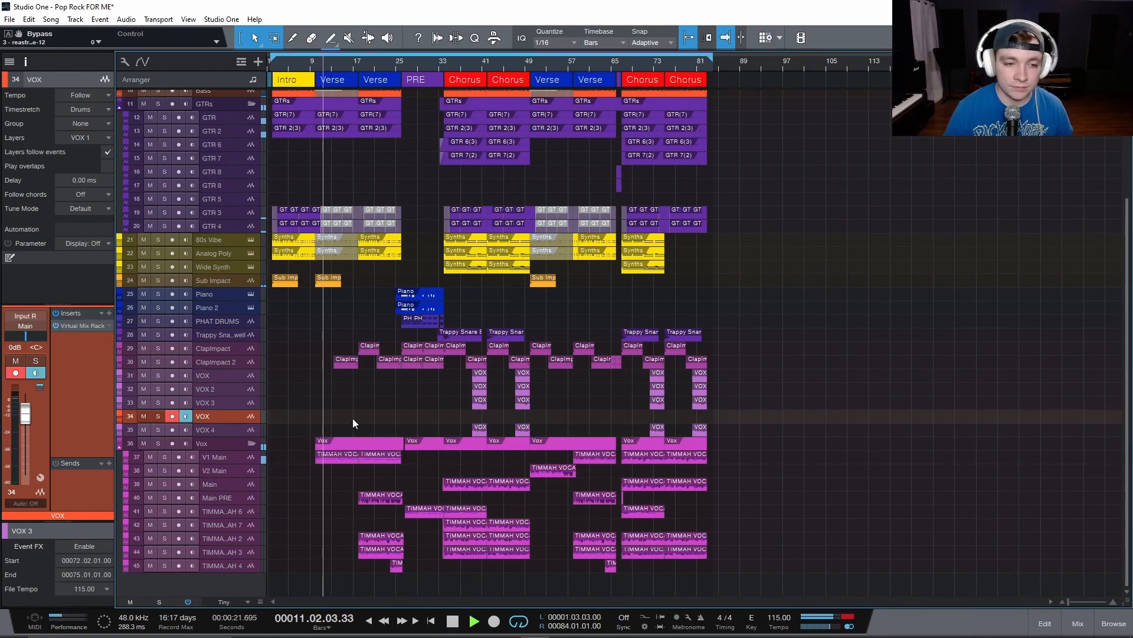
# Select the V1 Main track, enlarge the track lanes, and play the song from the first chorus at bar 34.
pyautogui.click(238, 459)
pyautogui.keyDown('ctrl'); pyautogui.scroll(2, 405, 460); pyautogui.keyUp('ctrl')
pyautogui.scroll(-4, 384, 463)
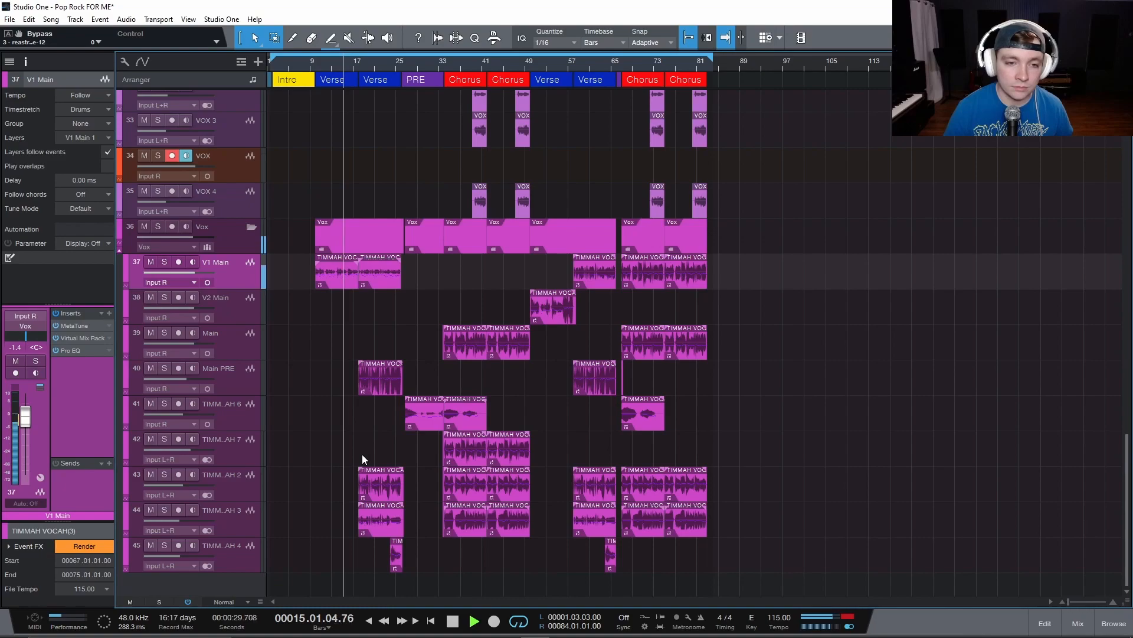
pyautogui.press('space')
pyautogui.click(445, 314)
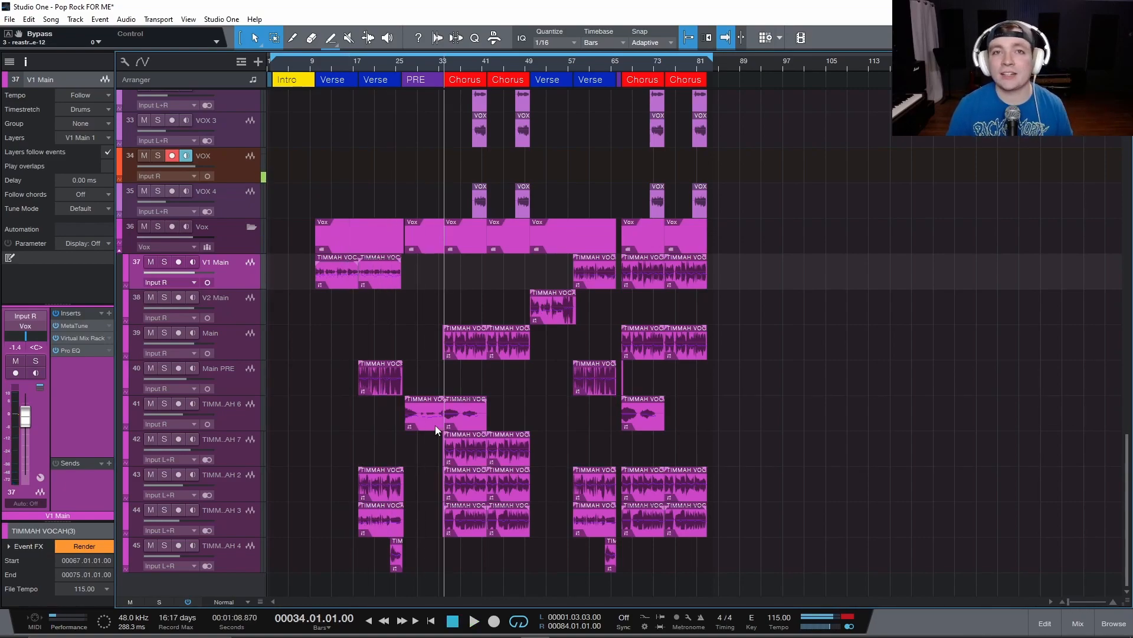
pyautogui.press('space')
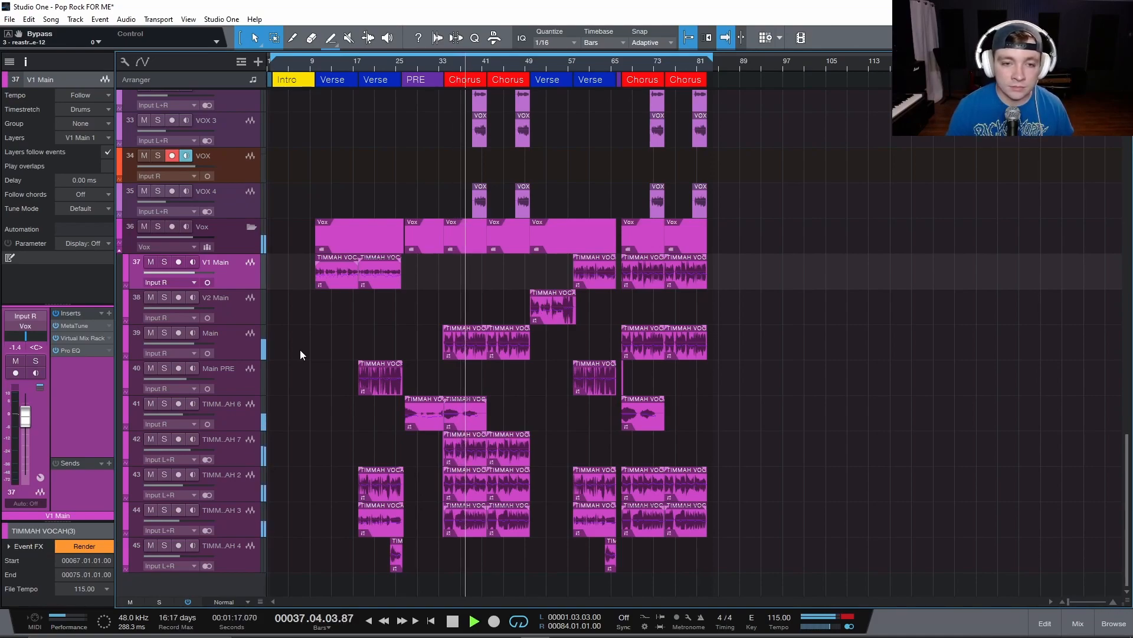
pyautogui.press('space')
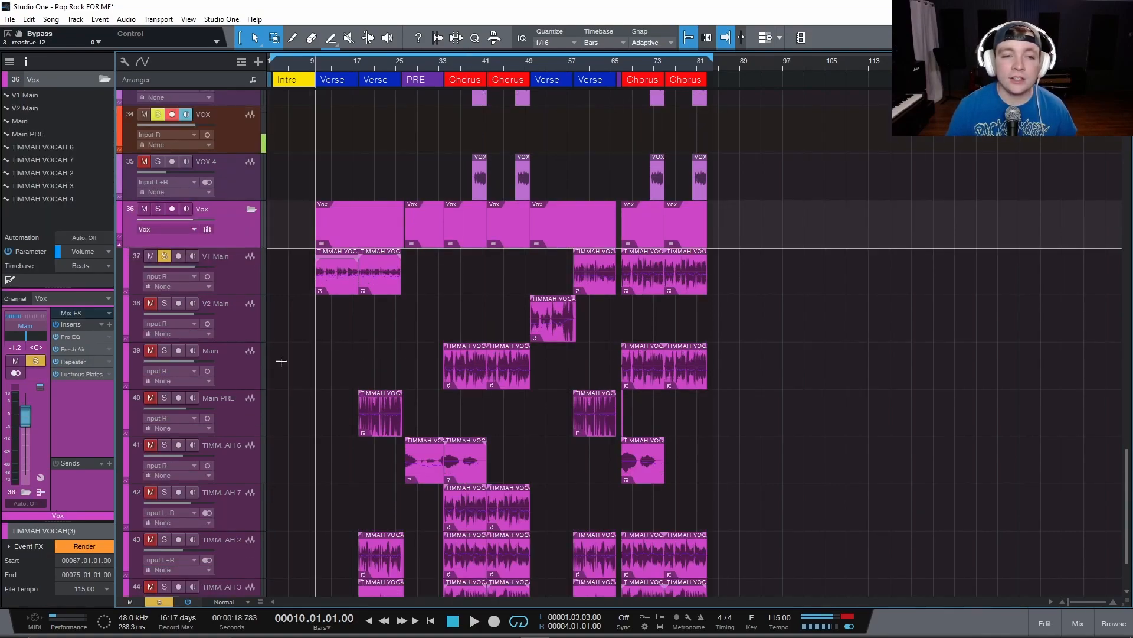
# Select the soloed V1 Main track and play its vocal from bar 10.
pyautogui.click(222, 269)
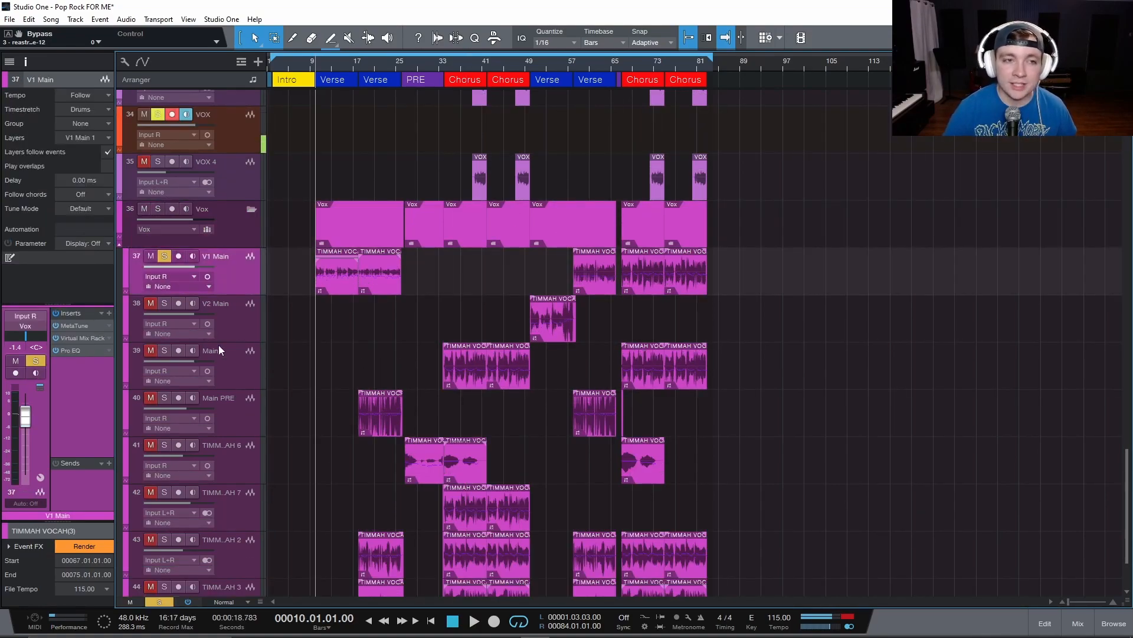
pyautogui.press('space')
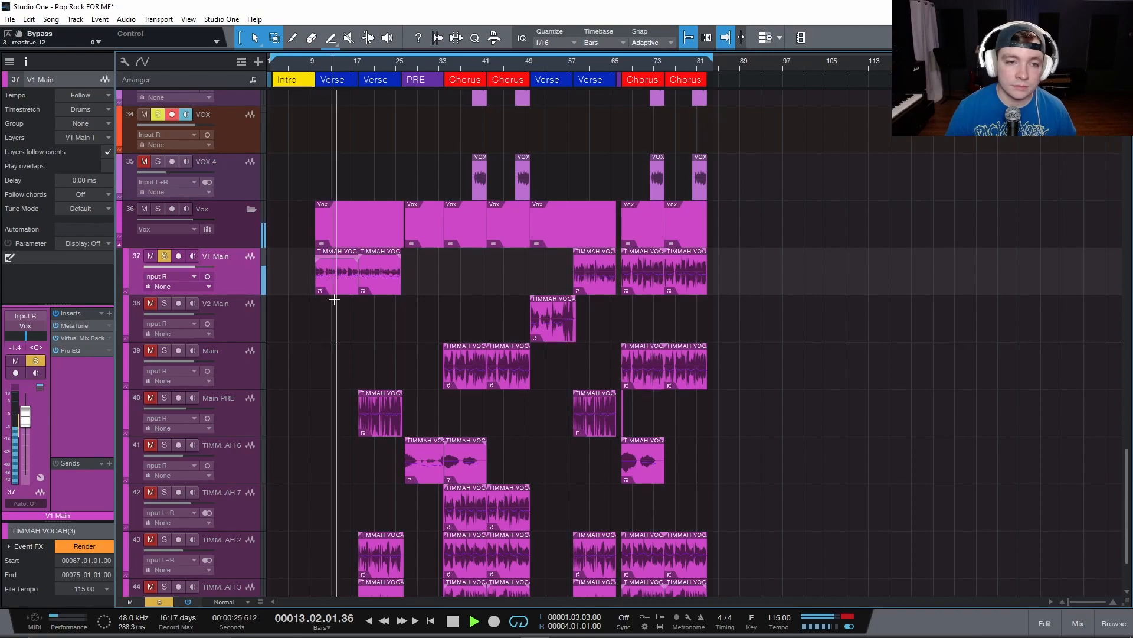
pyautogui.press('space')
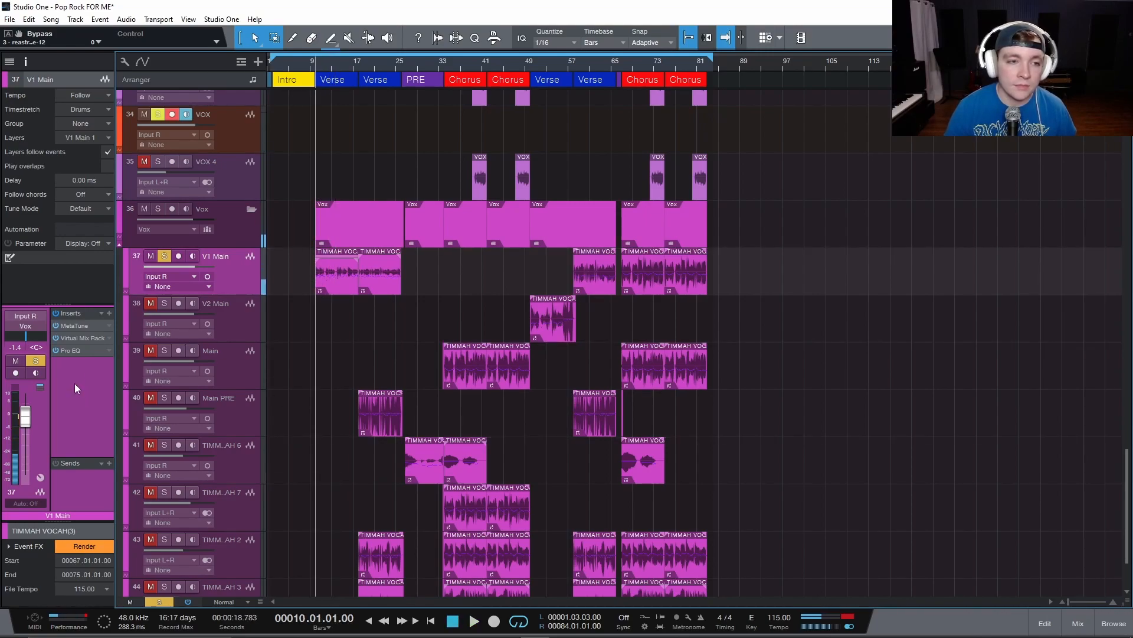
# Open the V1 Main inserts and look through the Virtual Mix Rack modules from Blackbird Studio to FG-116, plus the Pro EQ.
pyautogui.click(71, 325)
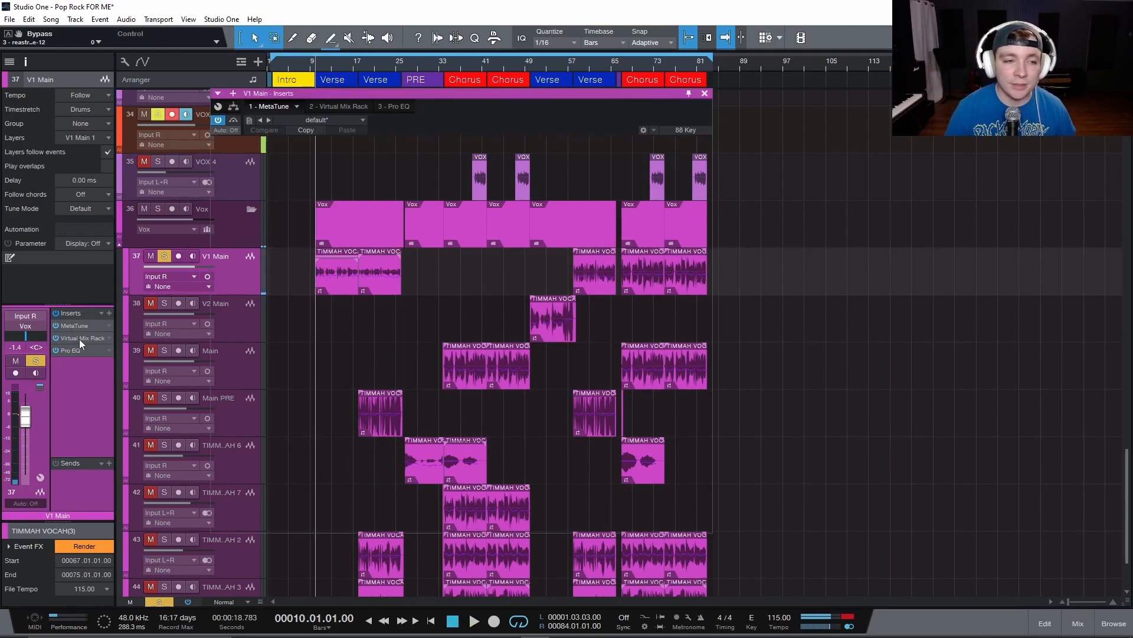
pyautogui.click(325, 106)
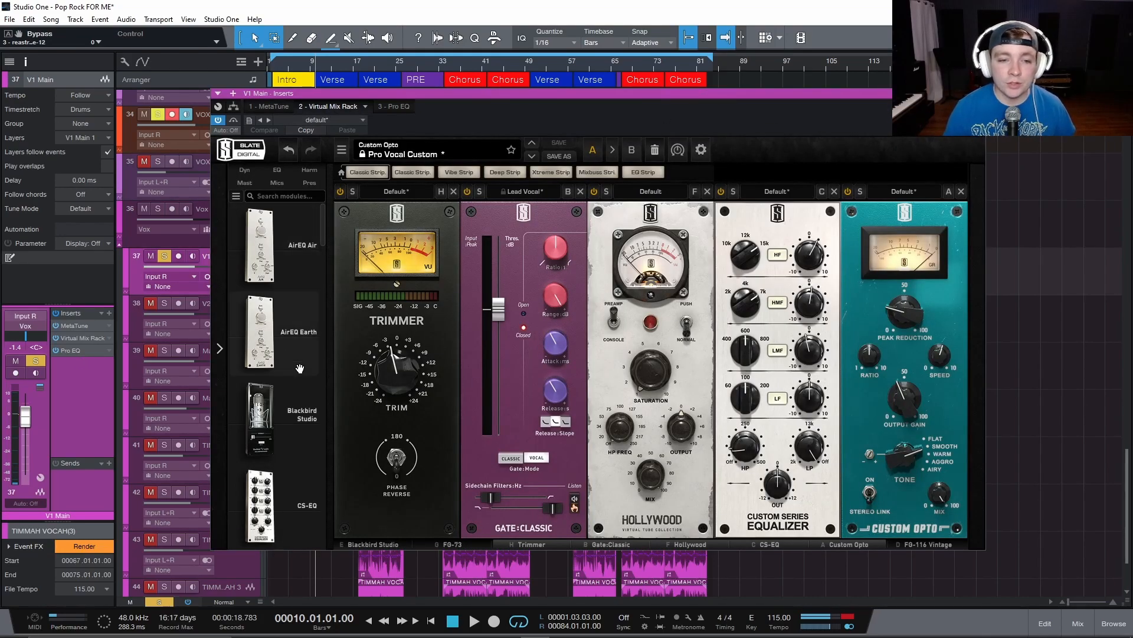
pyautogui.click(369, 544)
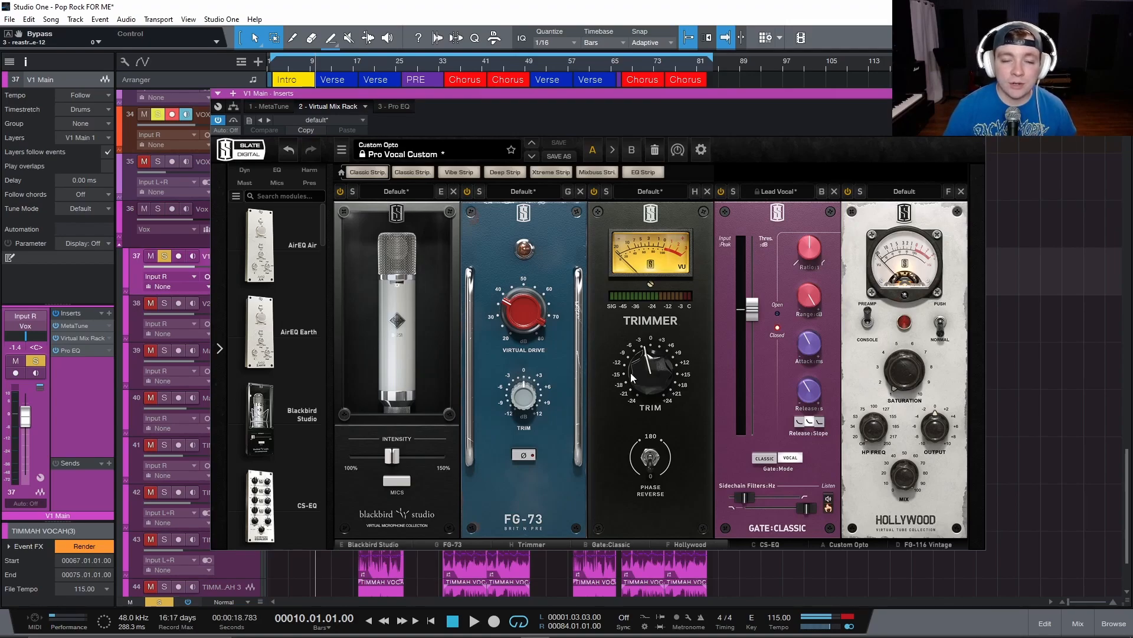
pyautogui.moveTo(632, 377)
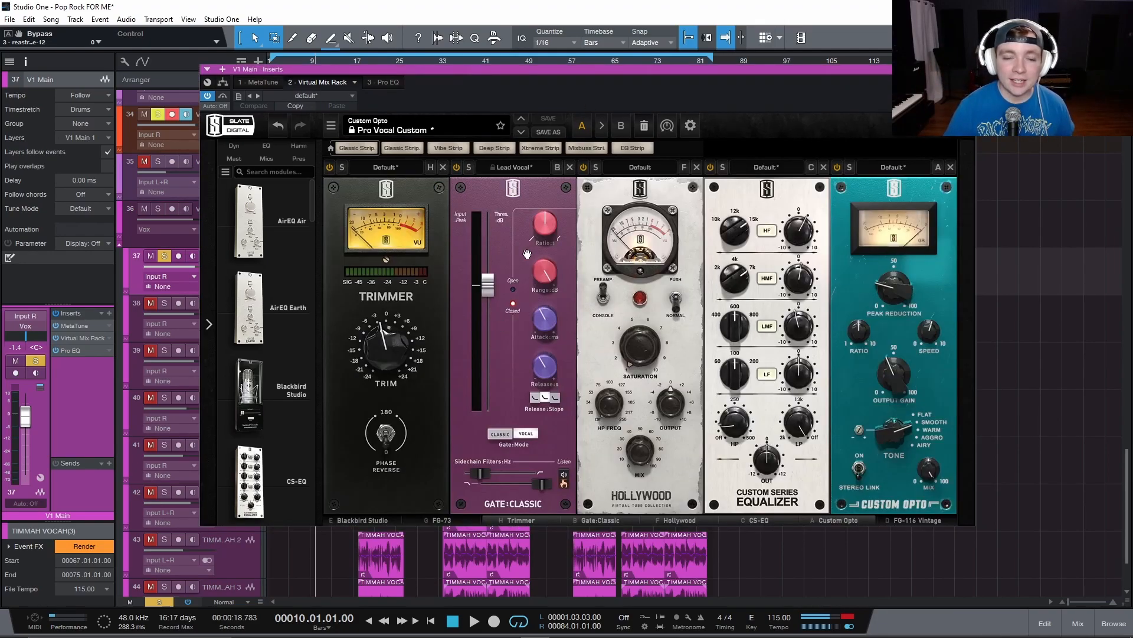
pyautogui.moveTo(516, 65); pyautogui.dragTo(514, 91)
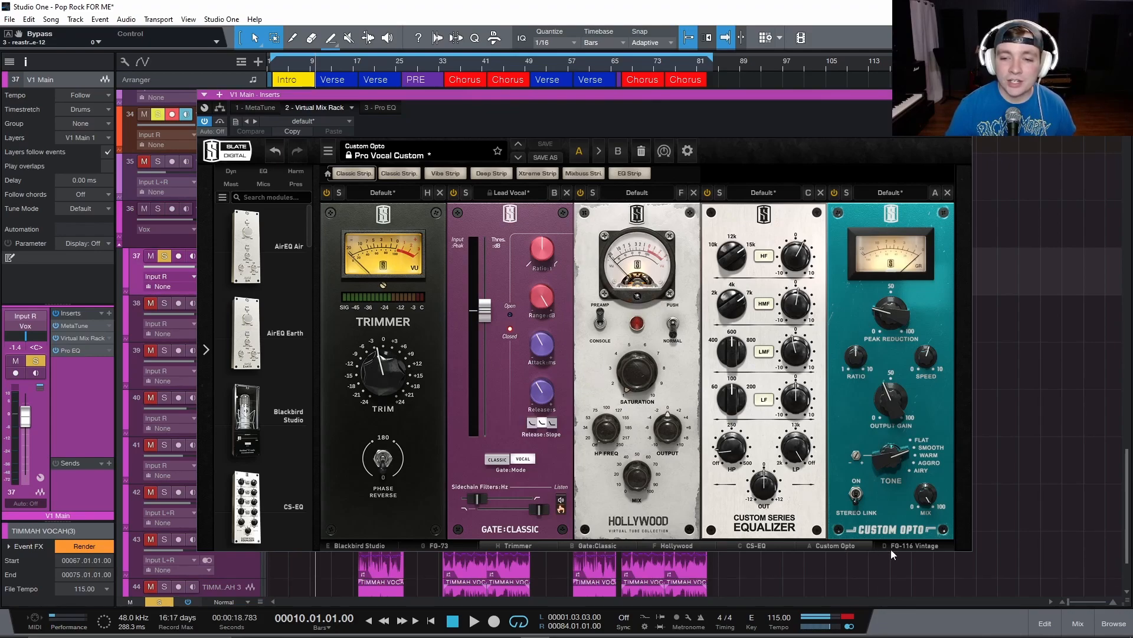
pyautogui.click(933, 546)
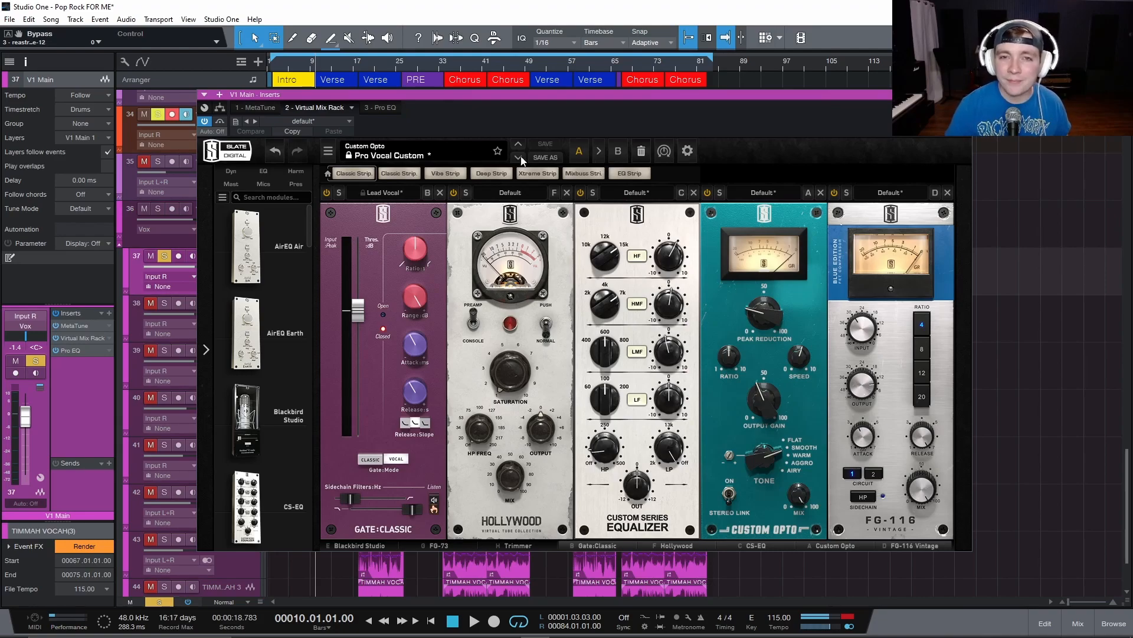
pyautogui.click(378, 108)
pyautogui.click(314, 107)
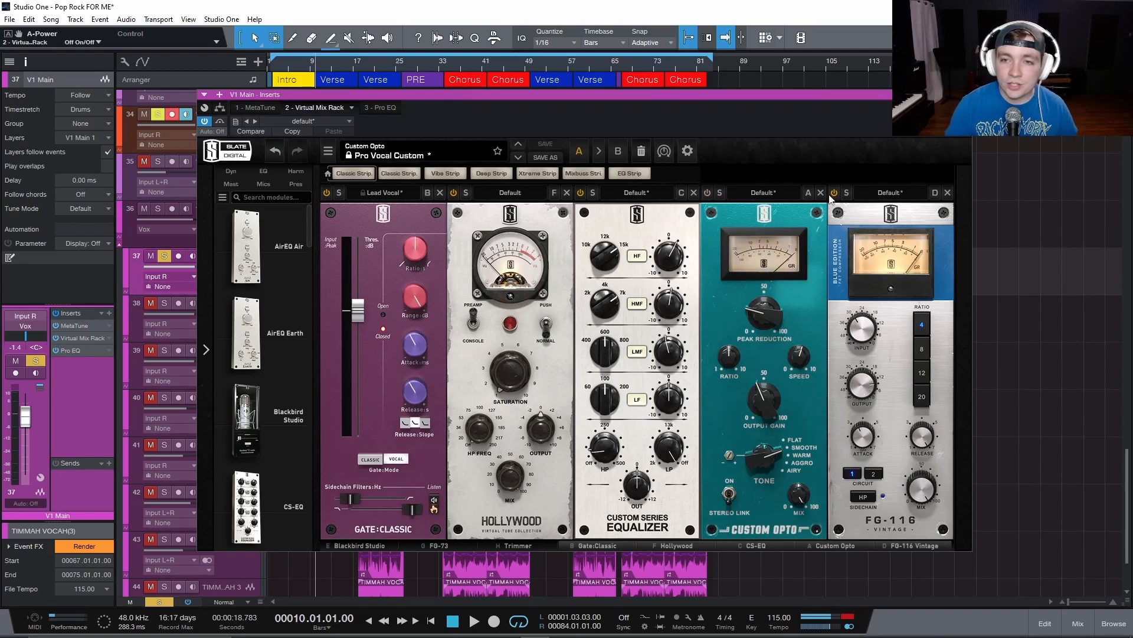
# Play the V1 Main vocal with the Custom Opto and FG-116 modules bypassed, and close the plugin window.
pyautogui.moveTo(709, 98); pyautogui.dragTo(845, 93)
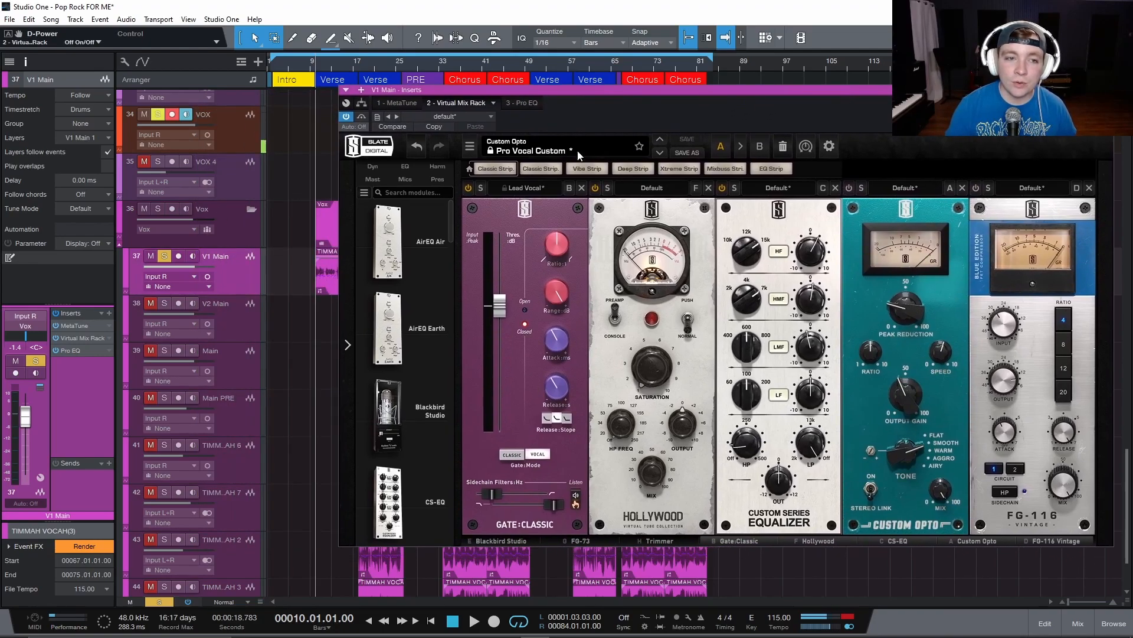
pyautogui.press('space')
pyautogui.moveTo(678, 90); pyautogui.dragTo(530, 101)
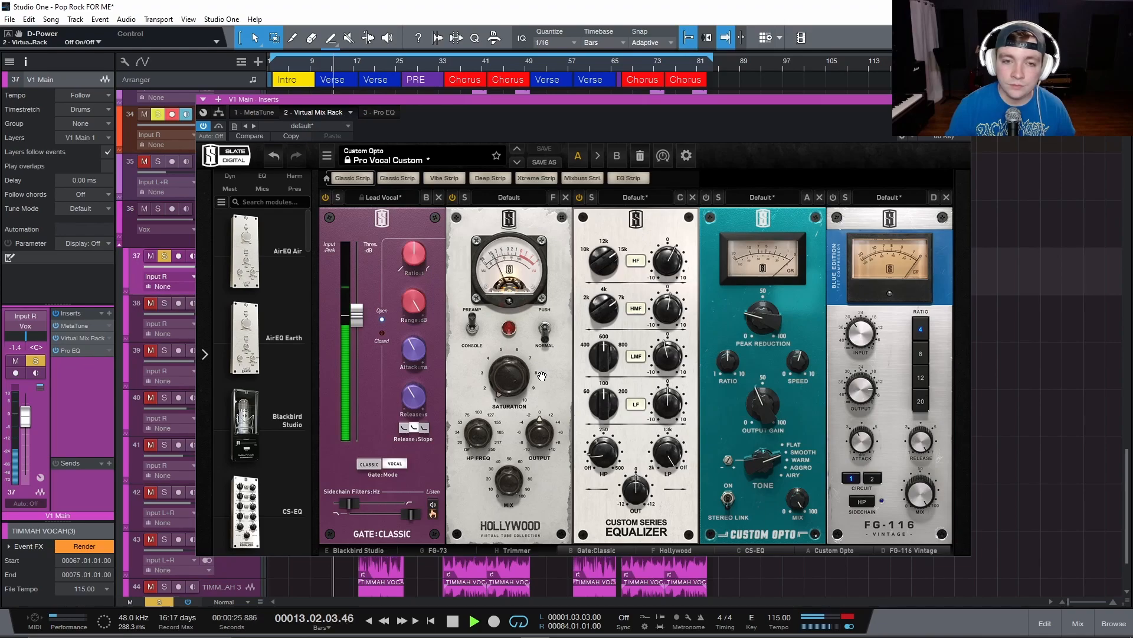
pyautogui.moveTo(483, 100); pyautogui.dragTo(560, 115)
pyautogui.press('space')
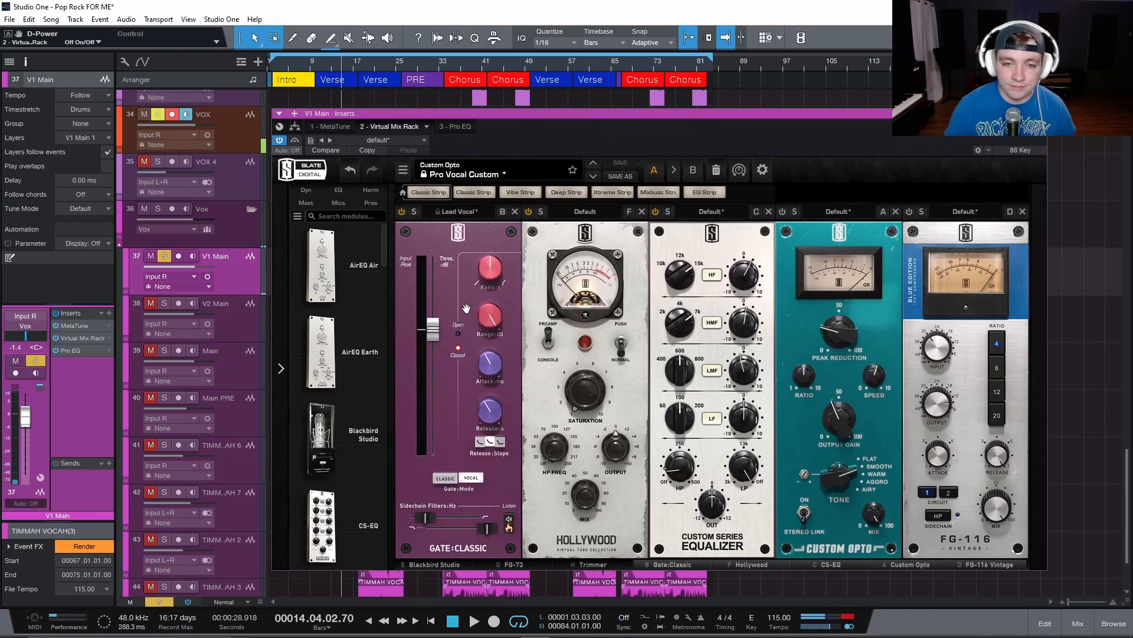
pyautogui.click(444, 565)
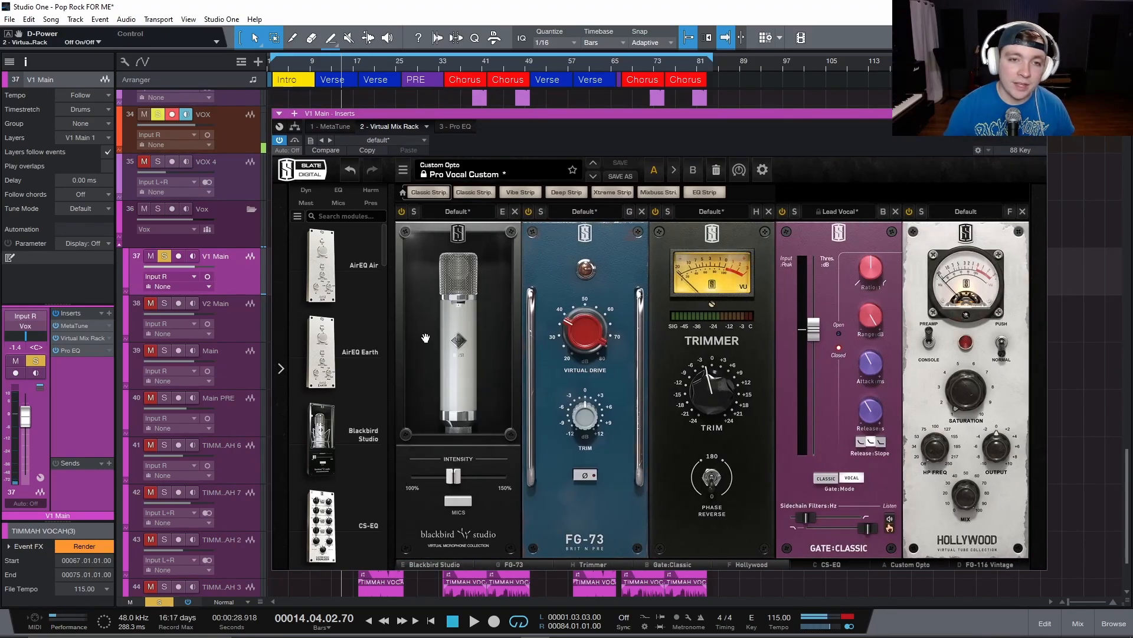
pyautogui.click(1041, 114)
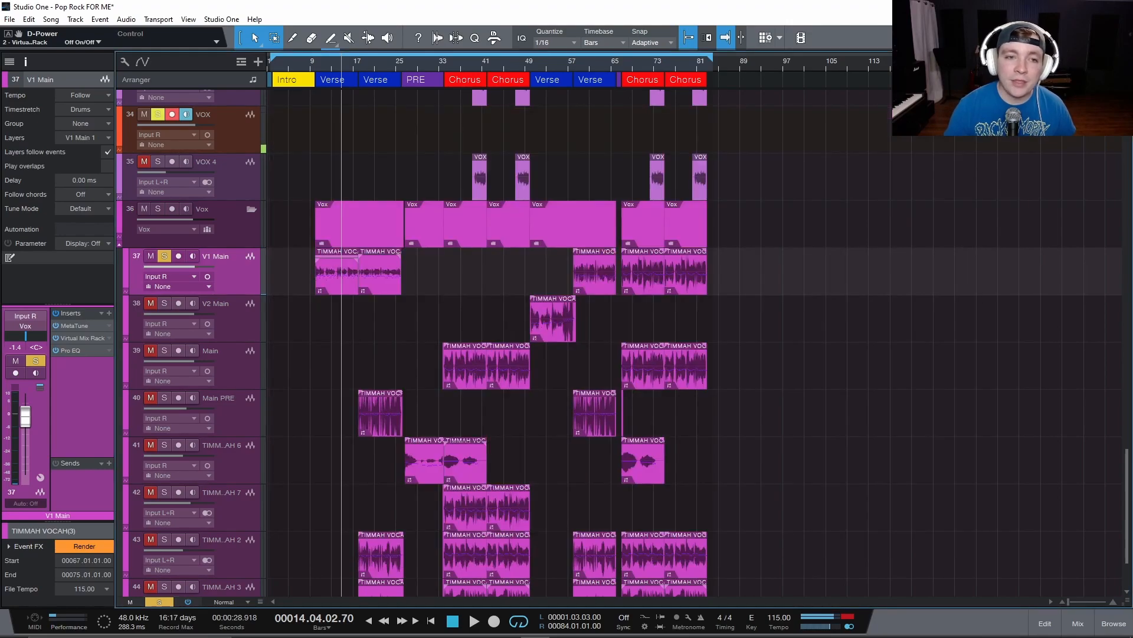
# Examine the V1 Main verse waveform up close and set the playback position to bar 10.
pyautogui.scroll(3, 383, 288)
pyautogui.scroll(4, 370, 294)
pyautogui.hscroll(-3, 413, 305)
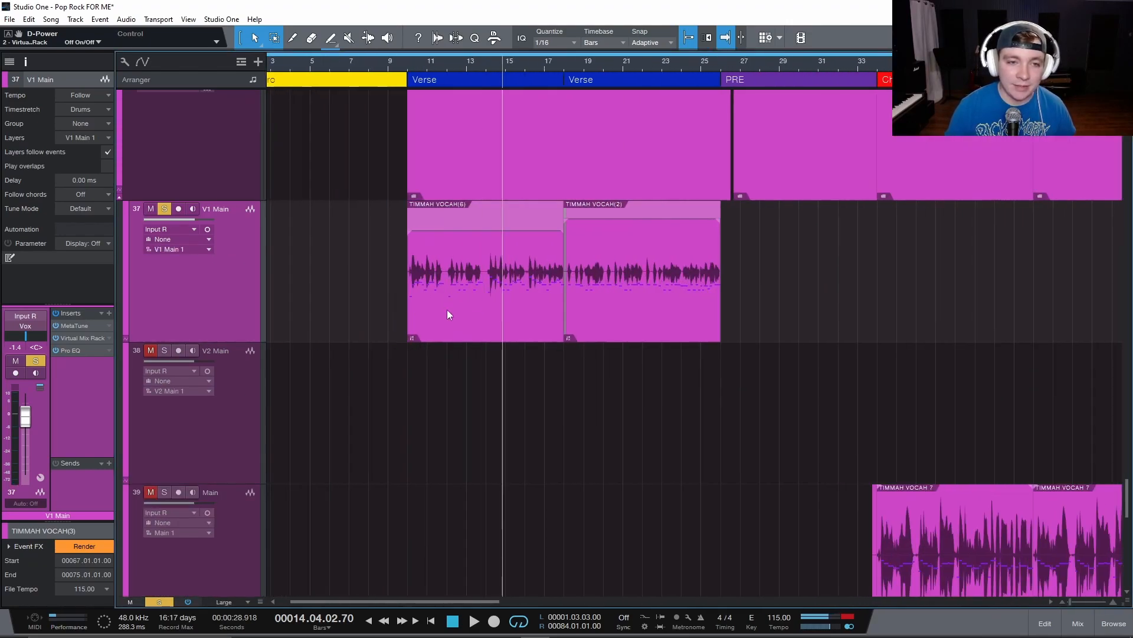
pyautogui.scroll(4, 473, 307)
pyautogui.scroll(2, 482, 299)
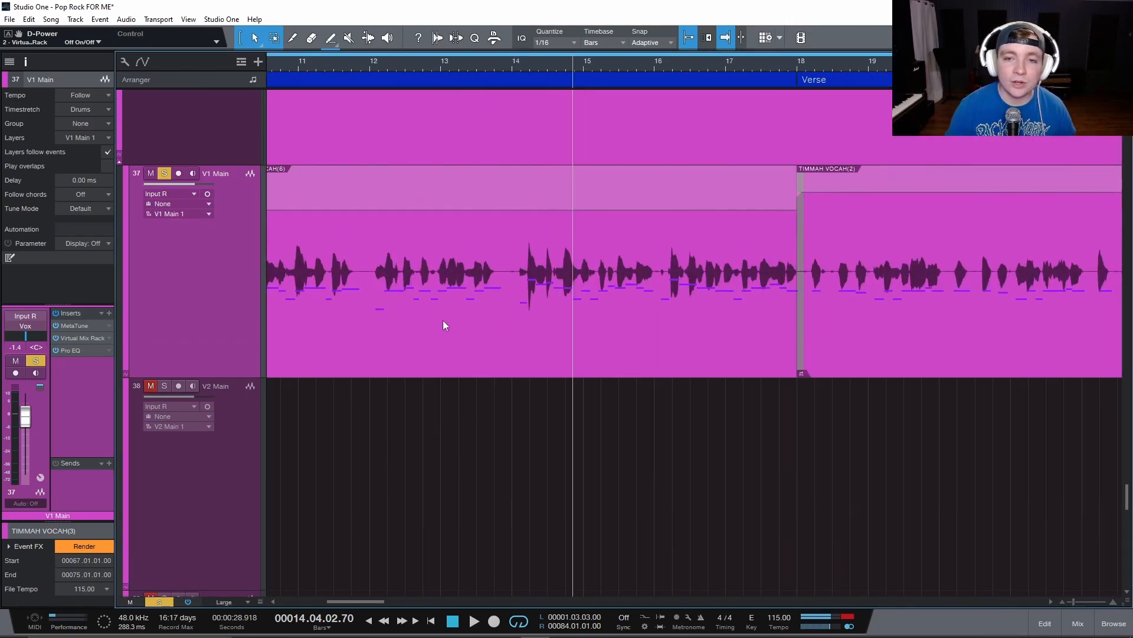
pyautogui.scroll(-3, 614, 292)
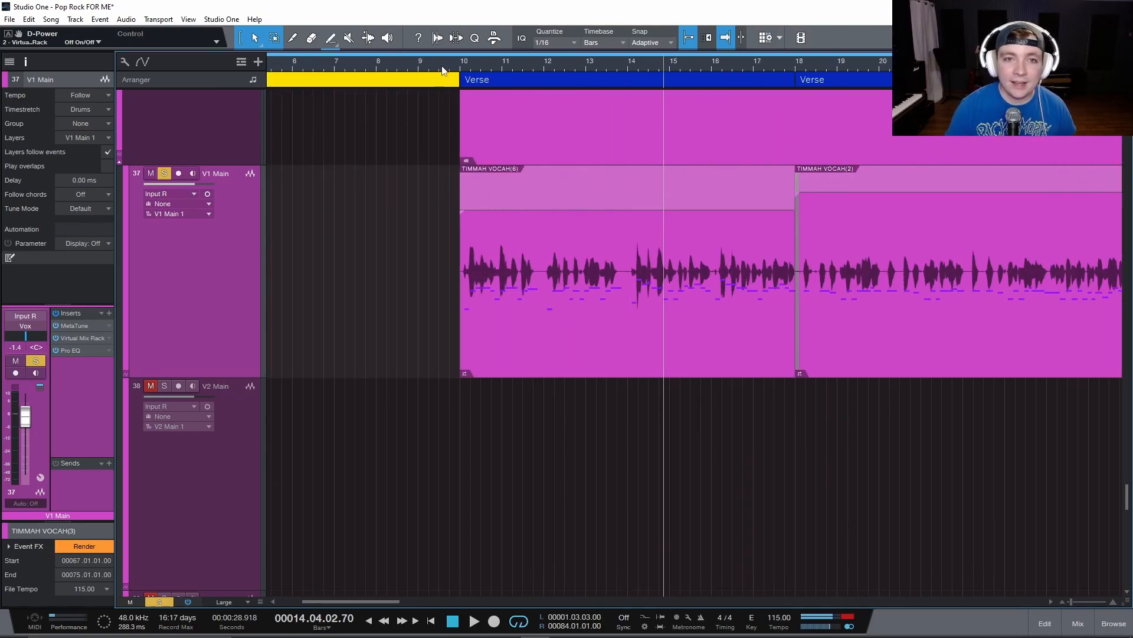
pyautogui.click(459, 67)
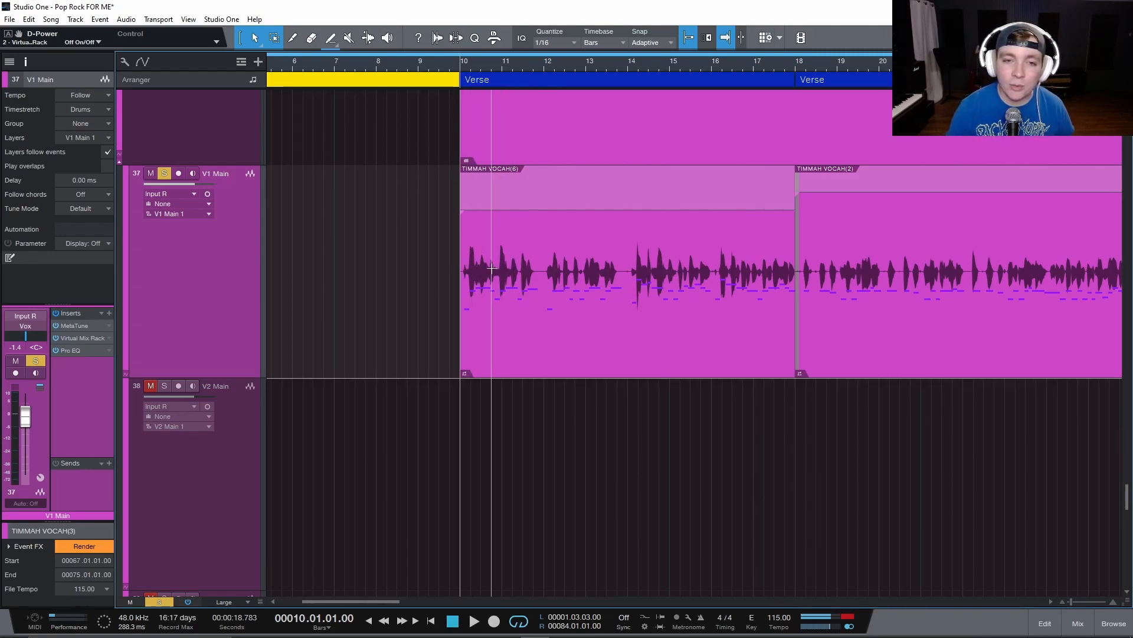
# Reopen the Virtual Mix Rack on V1 Main and play the vocal to check the level on the Trimmer meter.
pyautogui.click(73, 337)
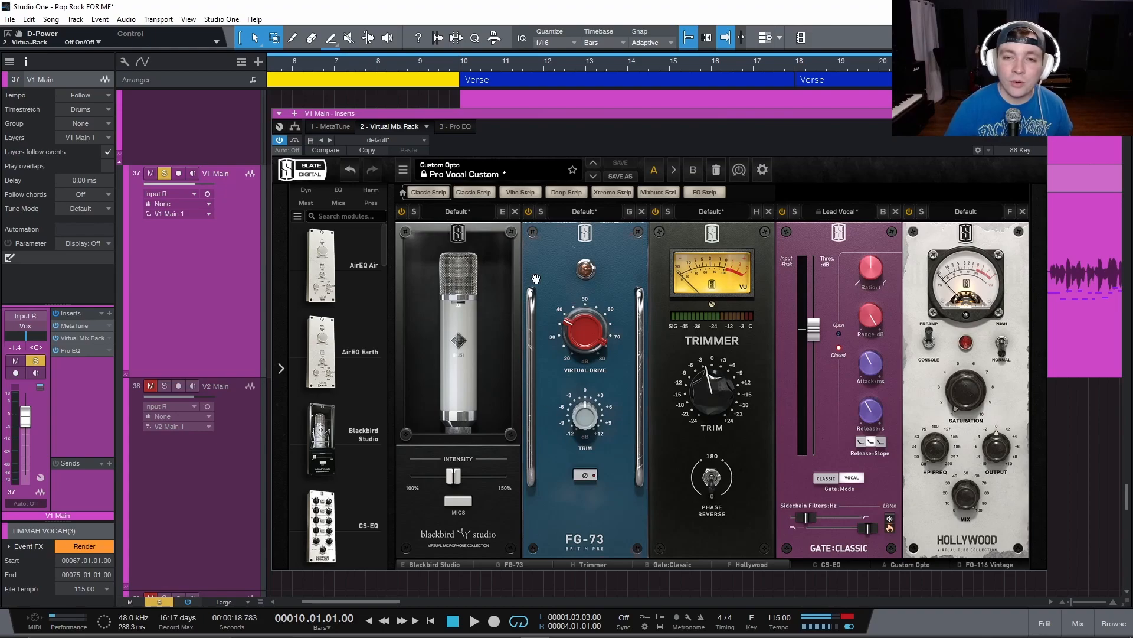
pyautogui.moveTo(508, 114); pyautogui.dragTo(395, 132)
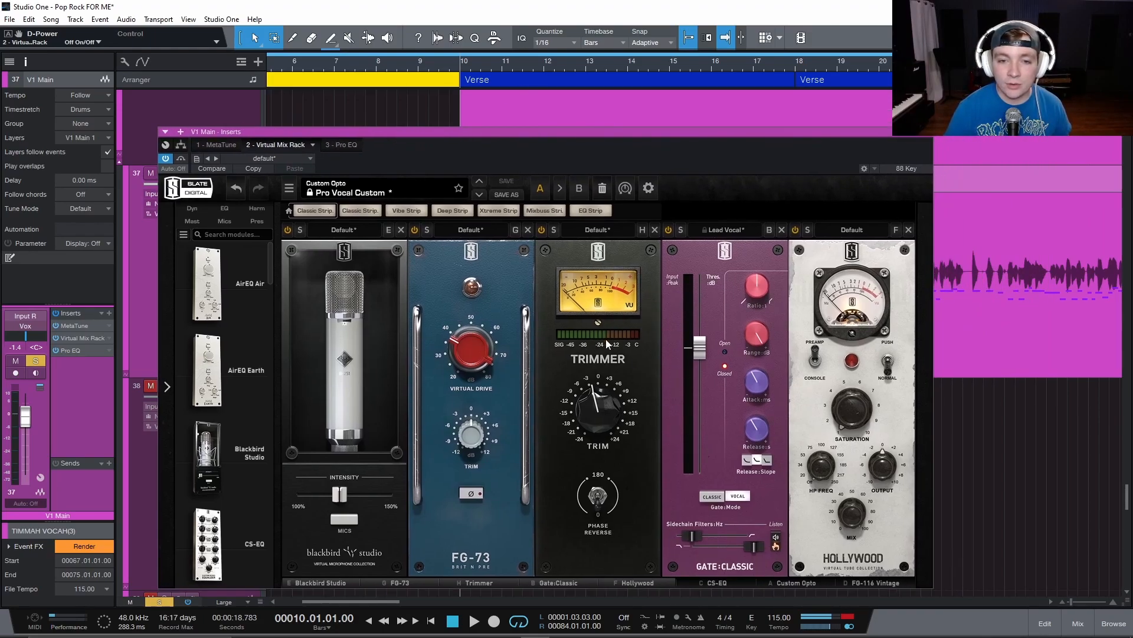
pyautogui.moveTo(523, 130); pyautogui.dragTo(578, 159)
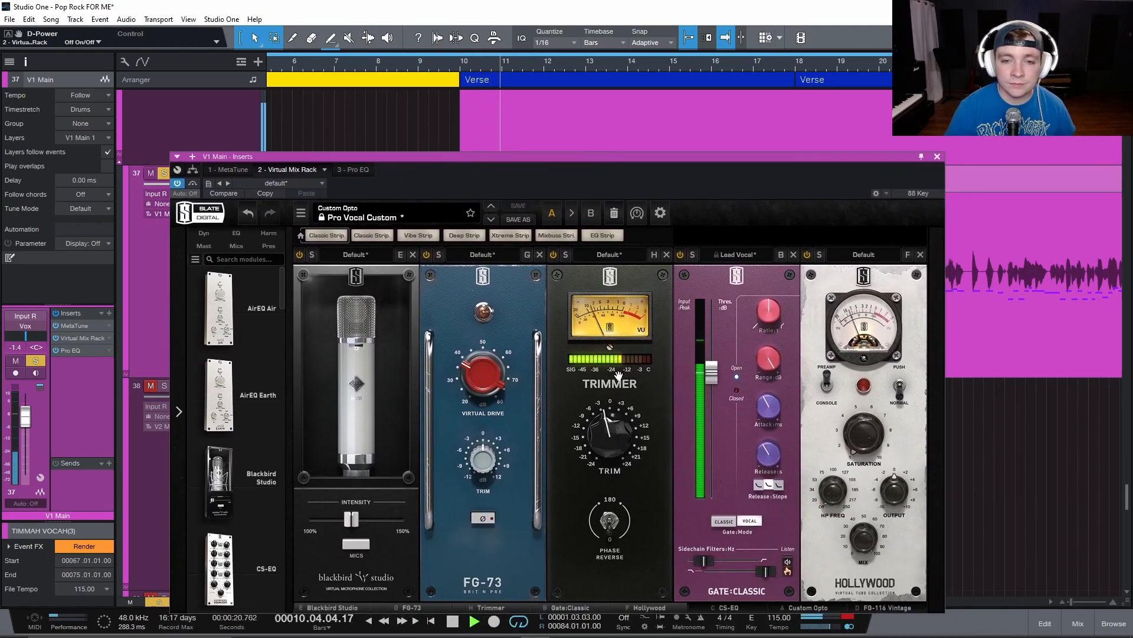
pyautogui.press('space')
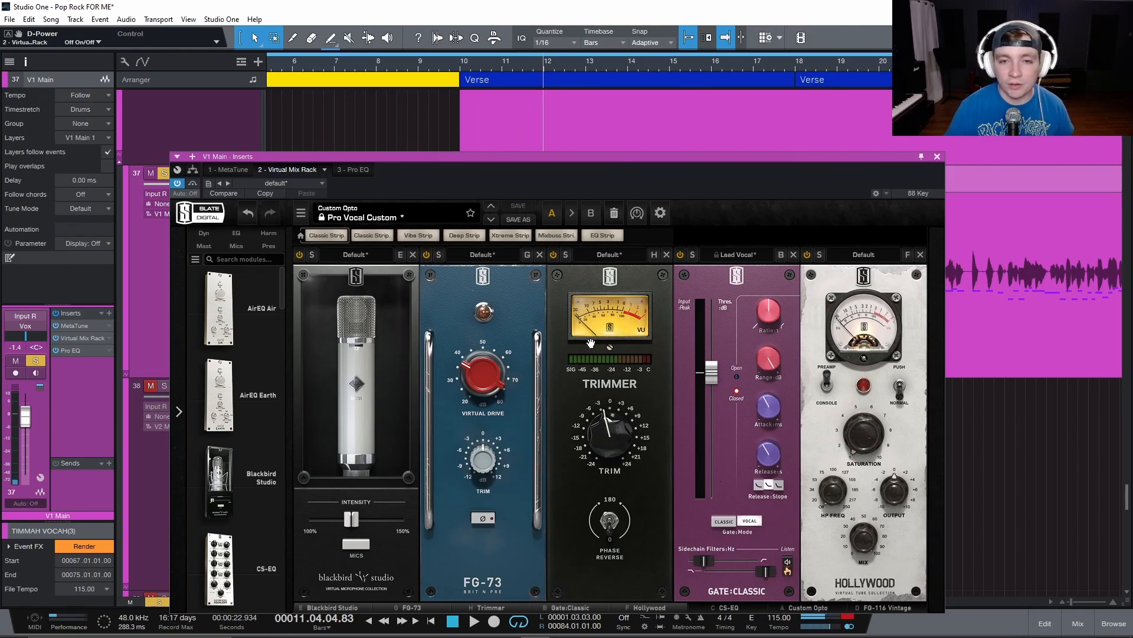
# Show the compressor modules in the Virtual Mix Rack and turn on Custom Opto while the vocal plays from bar 10.
pyautogui.moveTo(643, 157); pyautogui.dragTo(601, 76)
pyautogui.click(844, 526)
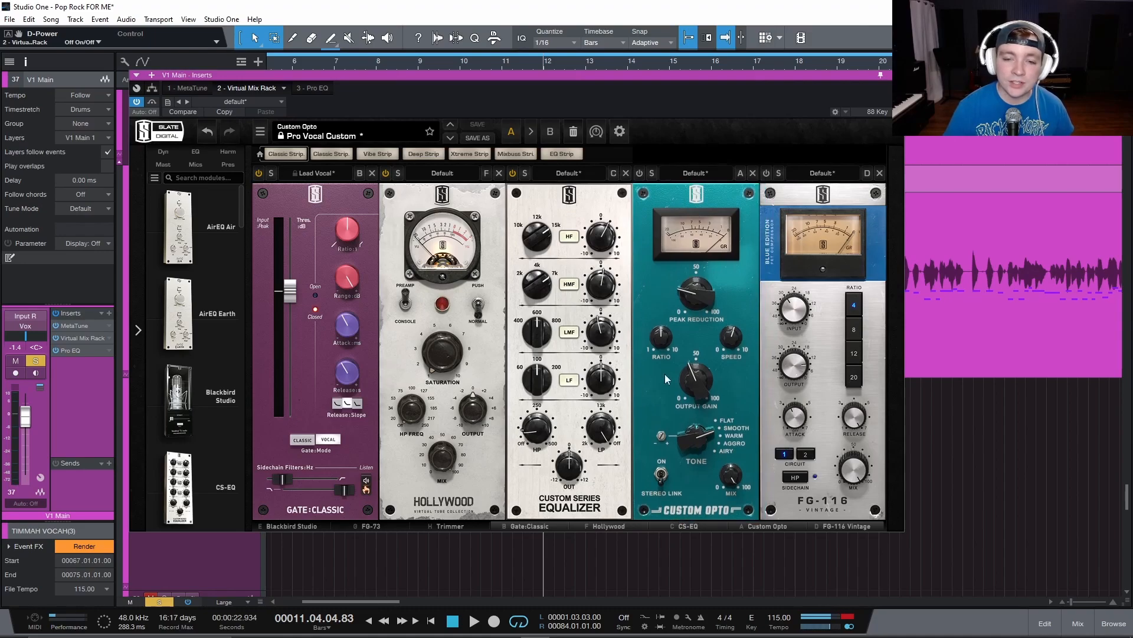
pyautogui.moveTo(613, 78); pyautogui.dragTo(647, 130)
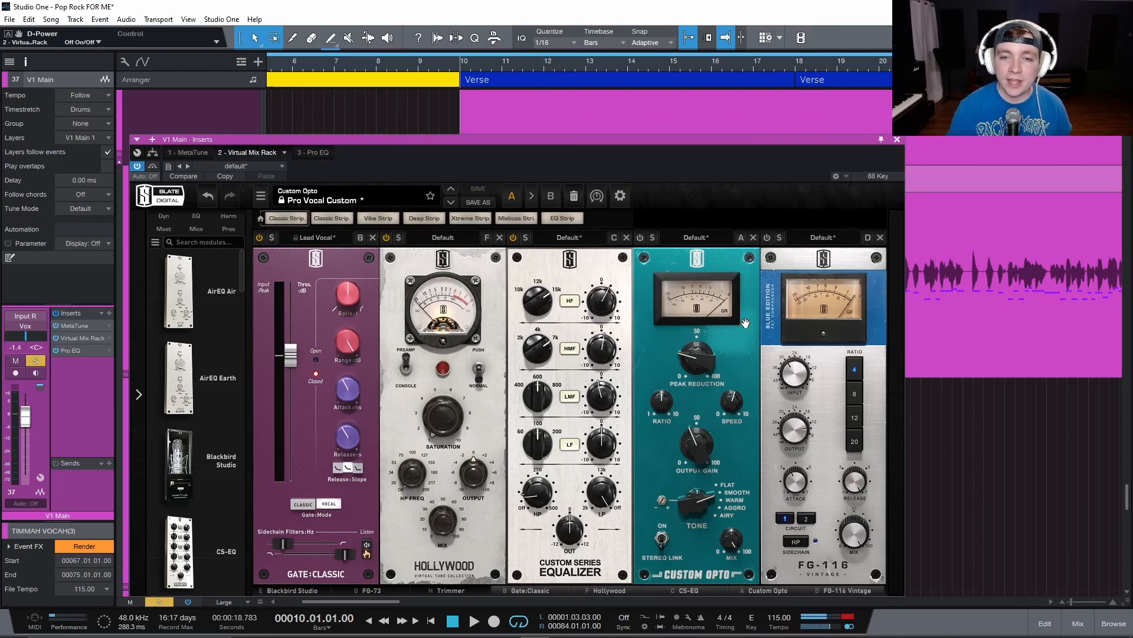
pyautogui.press('space')
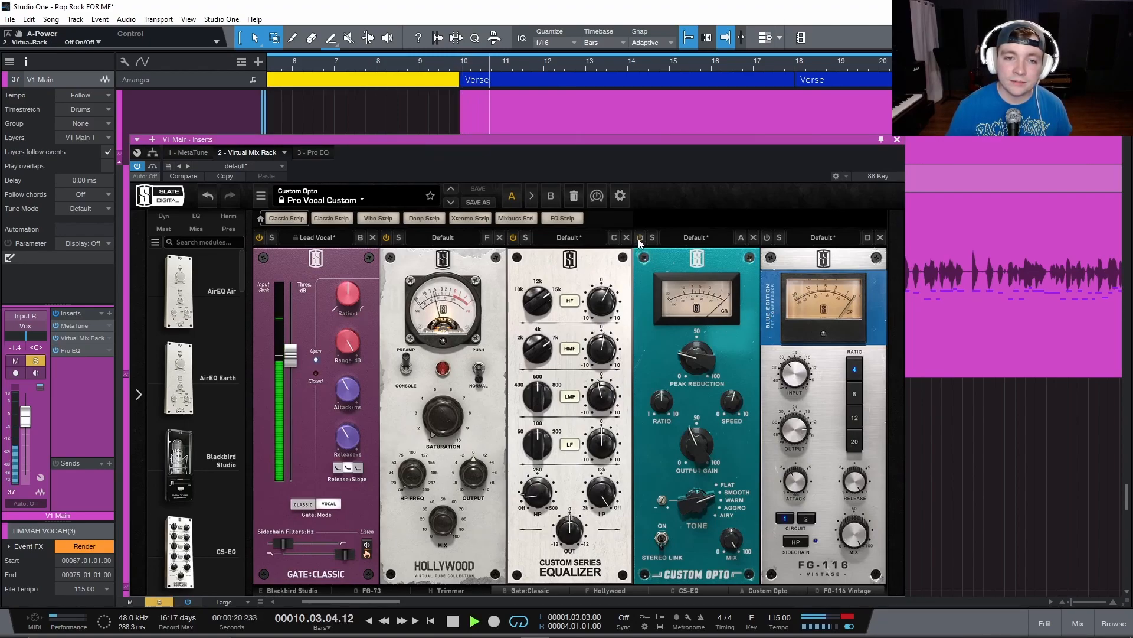
pyautogui.click(641, 238)
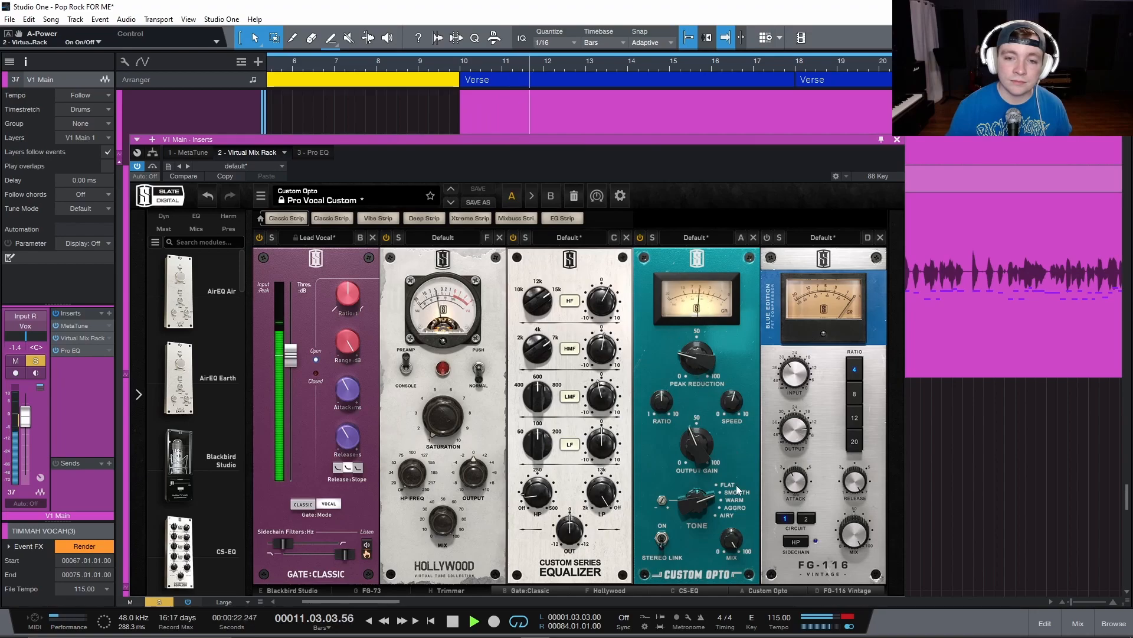
pyautogui.press('space')
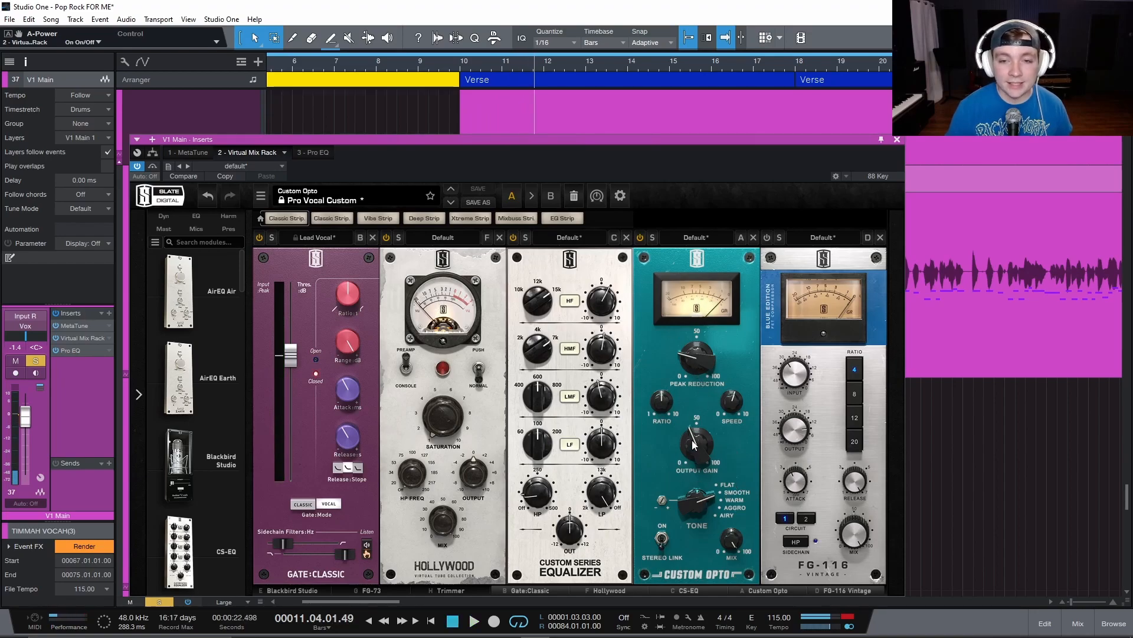
# Check the Custom Opto's Peak Reduction setting and watch its gain-reduction meter while the vocal plays from bar 10.
pyautogui.moveTo(686, 366)
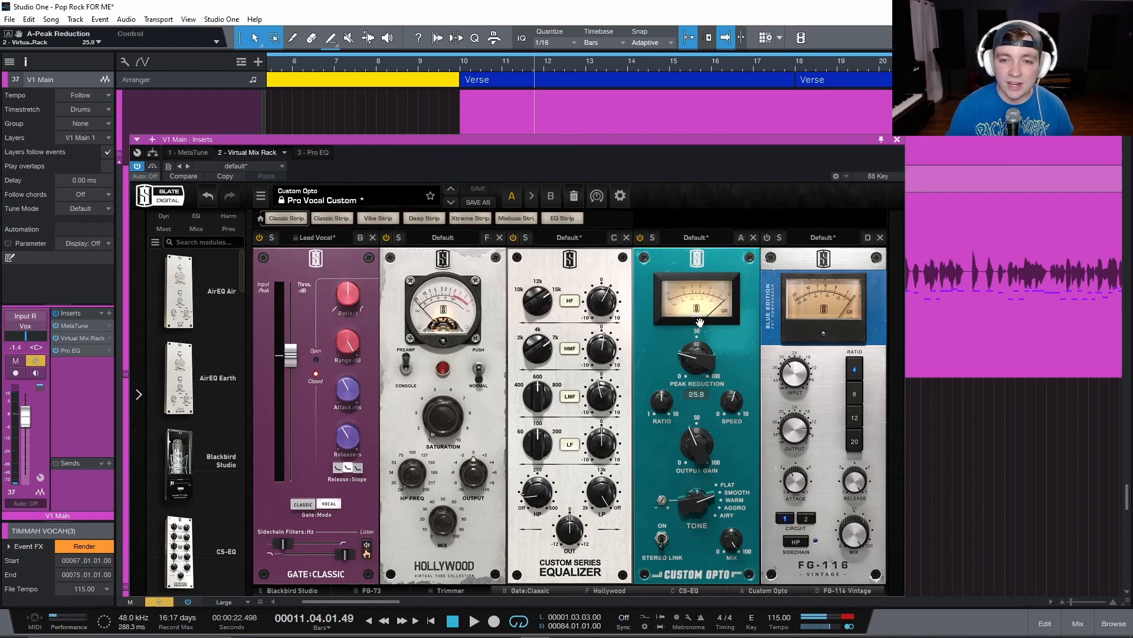
pyautogui.moveTo(570, 140); pyautogui.dragTo(575, 224)
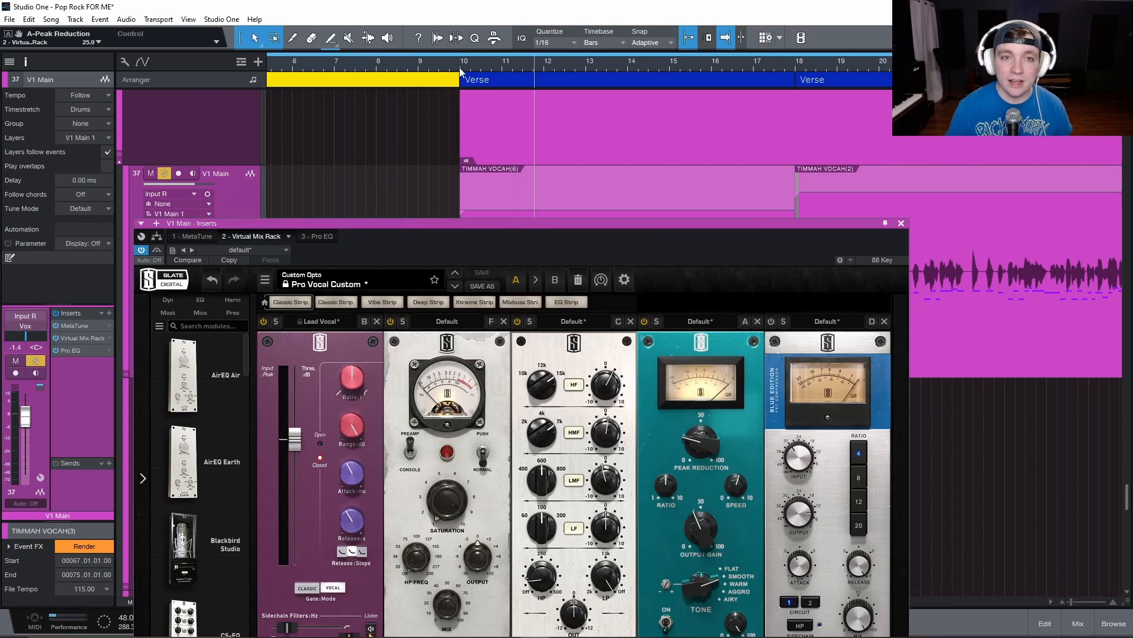
pyautogui.moveTo(576, 226); pyautogui.dragTo(576, 164)
pyautogui.press('space')
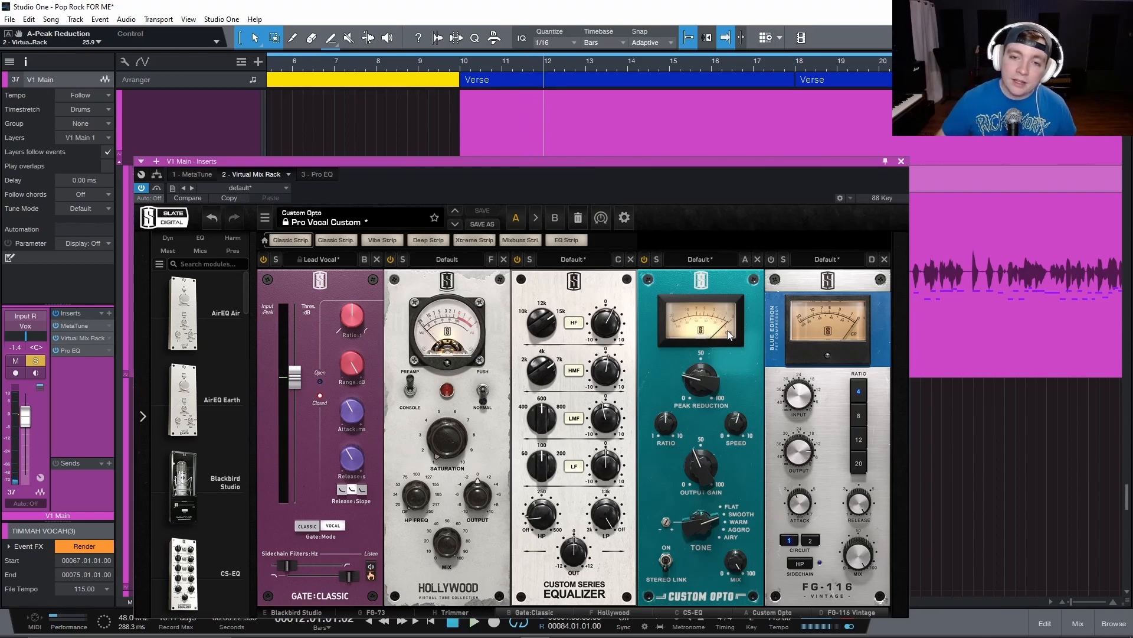
# Play the vocal from about bar 11, comparing the sound with Custom Opto bypassed and switched back on.
pyautogui.click(516, 61)
pyautogui.press('space')
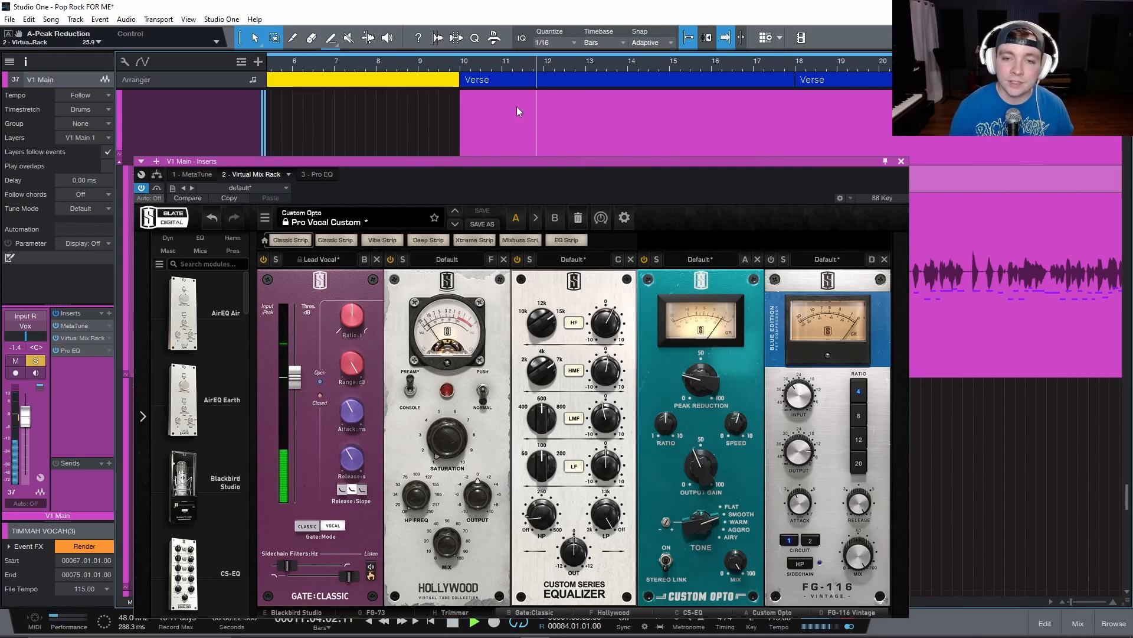
pyautogui.press('space')
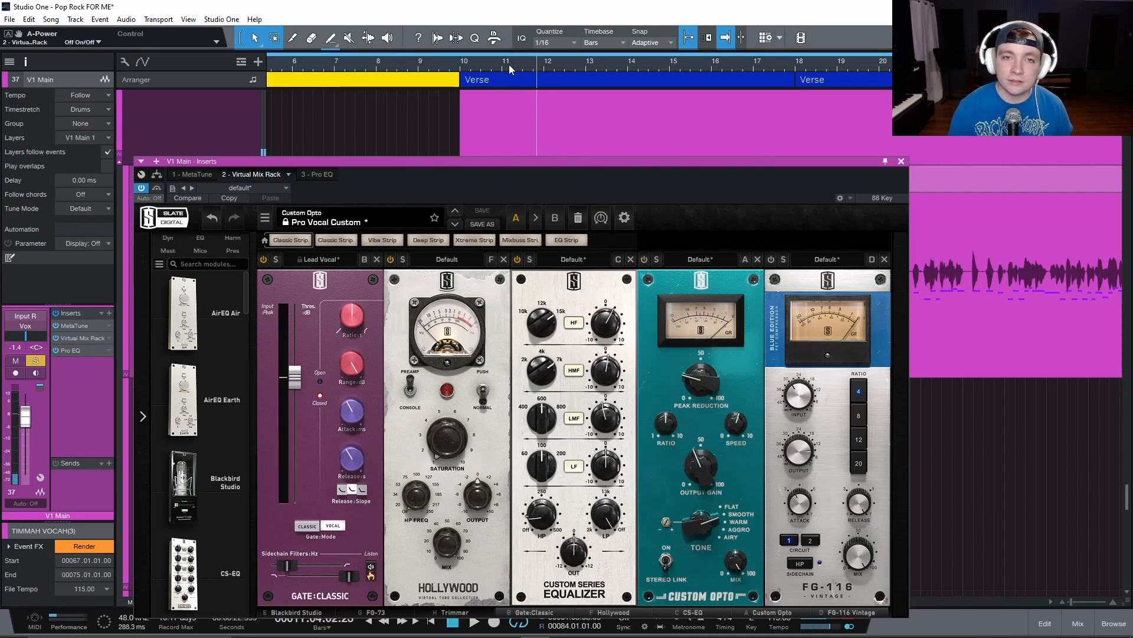
pyautogui.press('space')
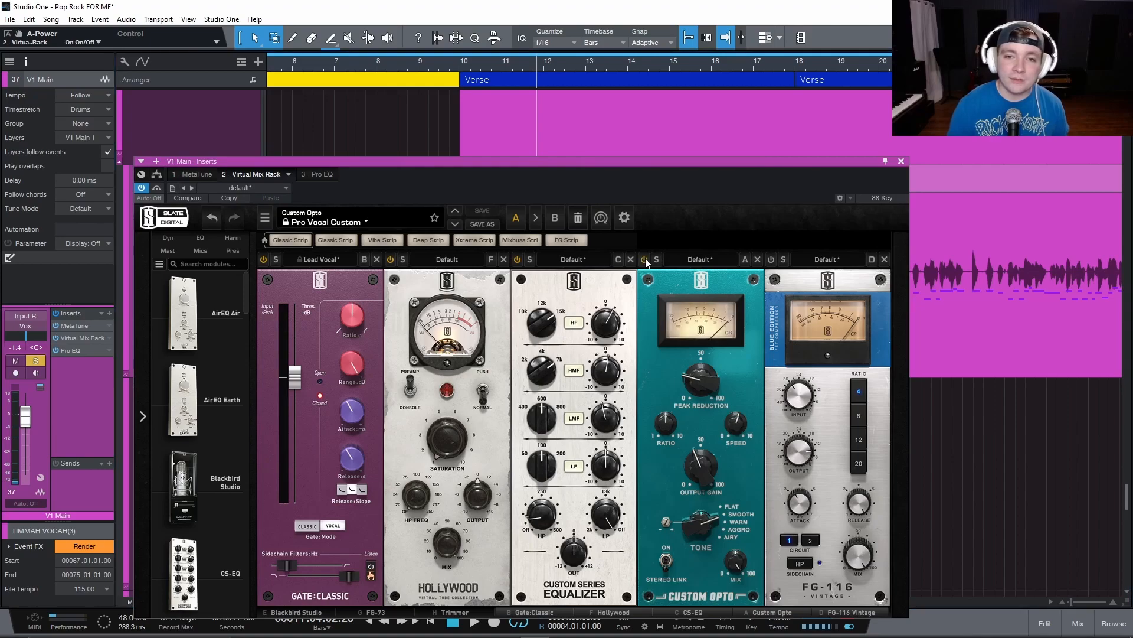
pyautogui.press('space')
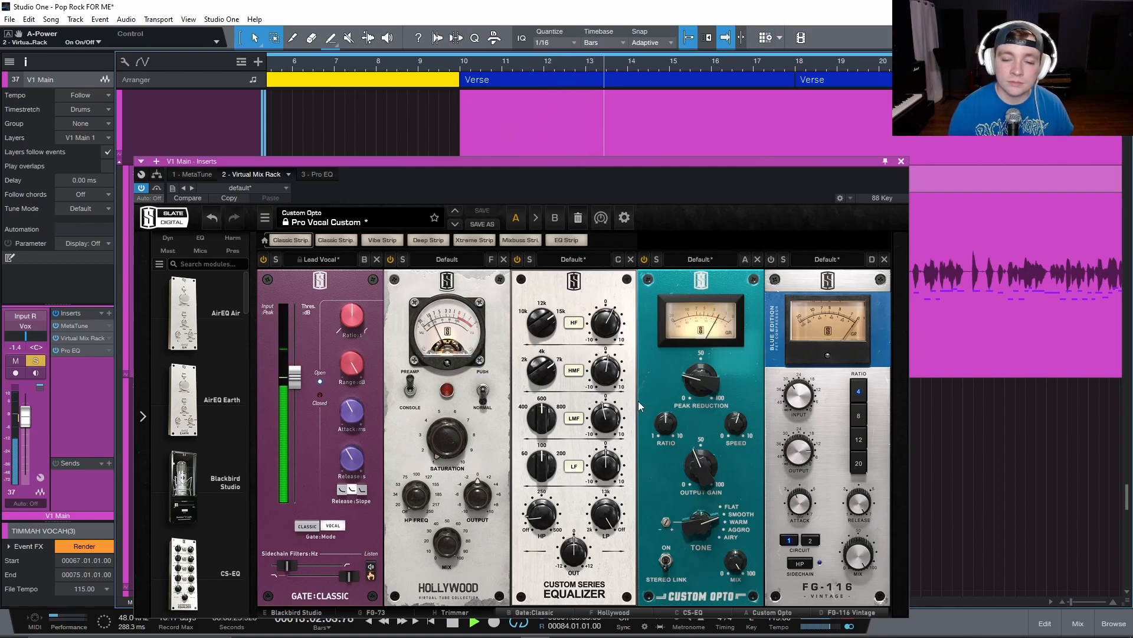
pyautogui.press('space')
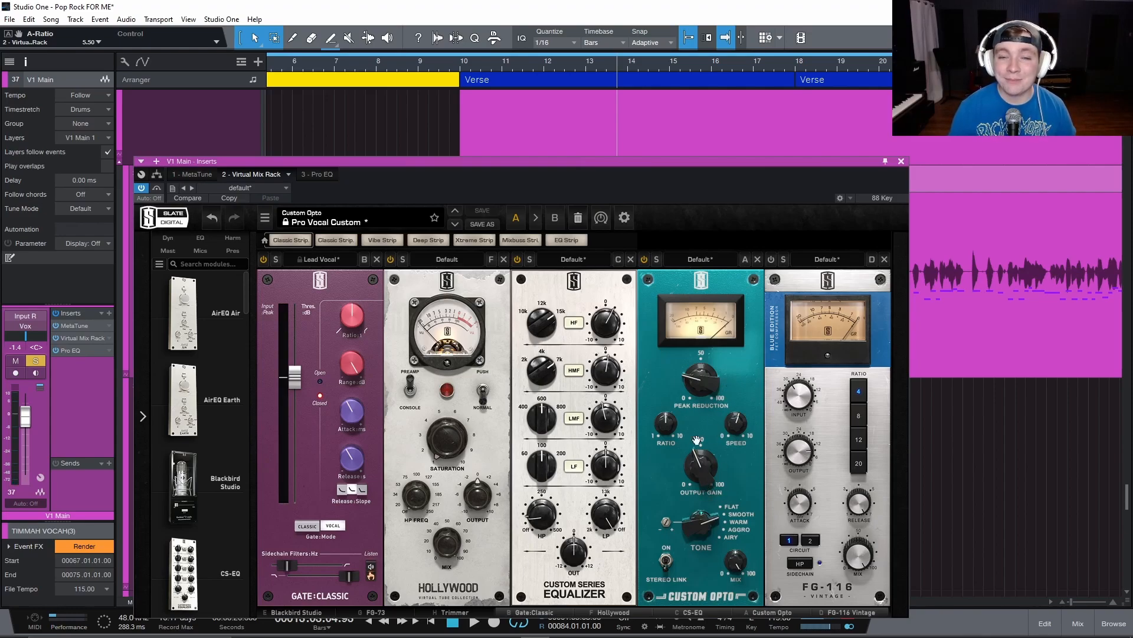
# Review the rack's module chain from the FG-73 and Trimmer through to the FG-116, repositioning the plug-in window below the timeline.
pyautogui.moveTo(705, 391)
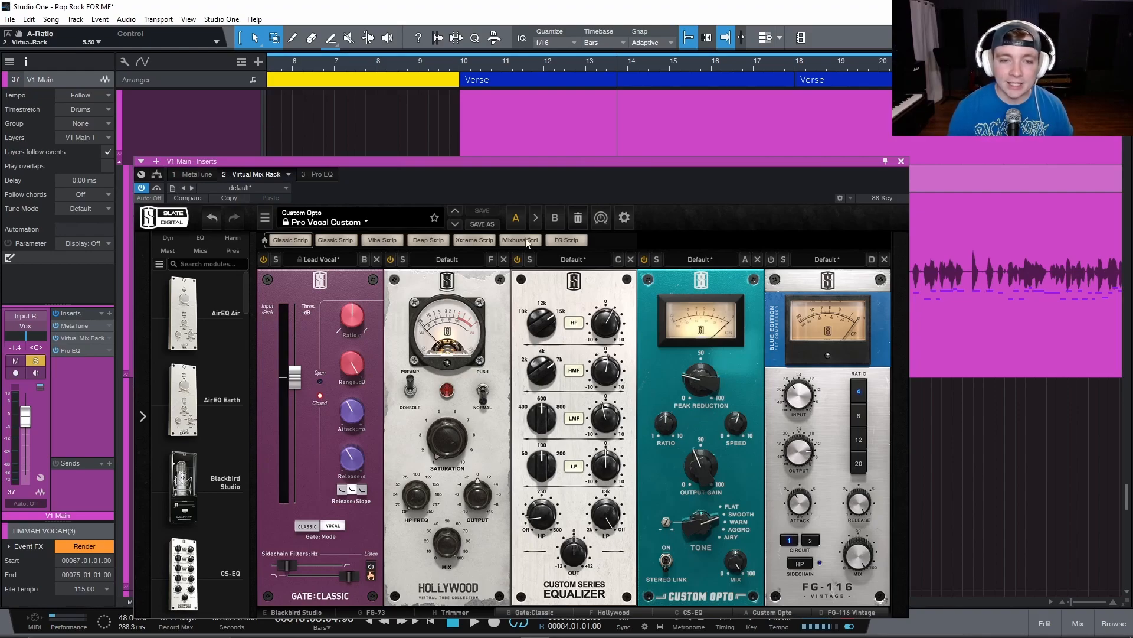
pyautogui.moveTo(526, 162); pyautogui.dragTo(596, 70)
pyautogui.click(432, 523)
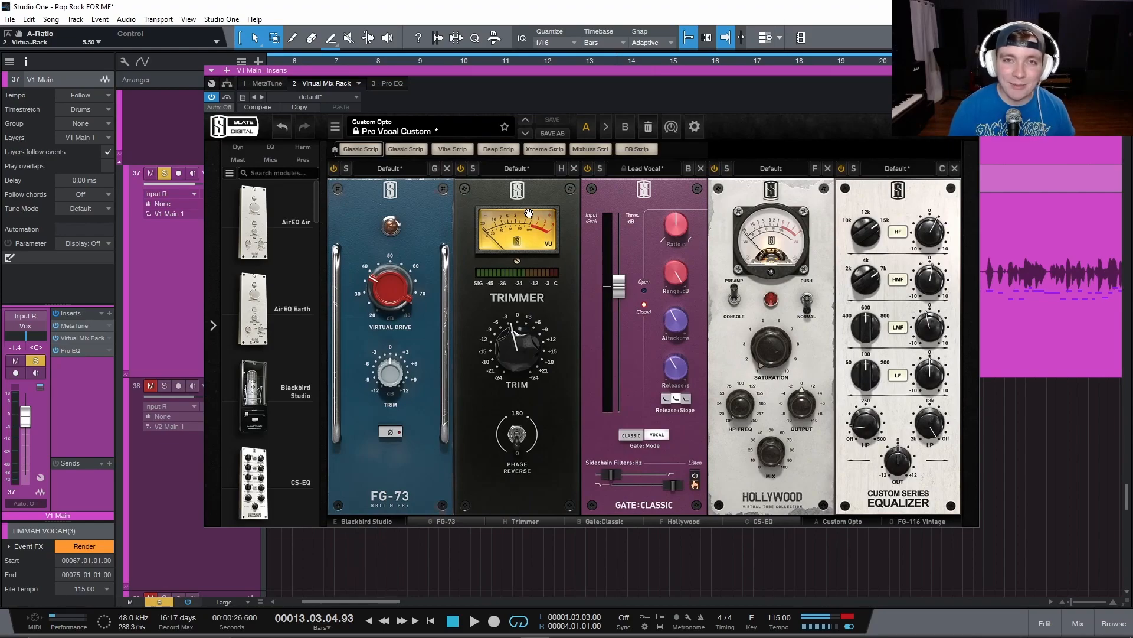
pyautogui.click(847, 524)
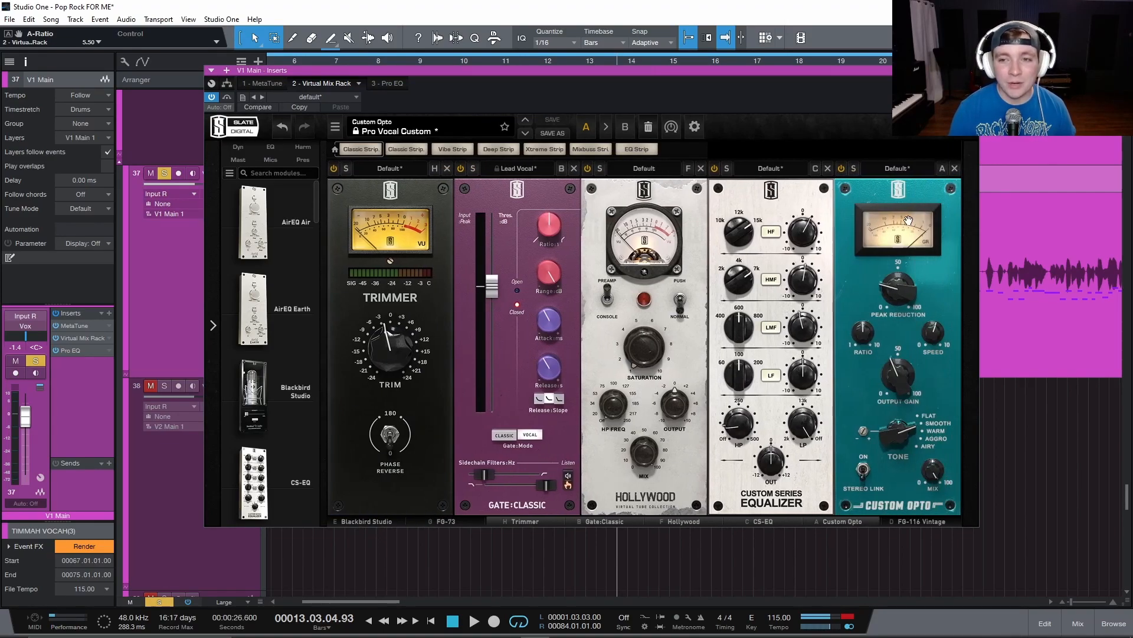
pyautogui.click(923, 522)
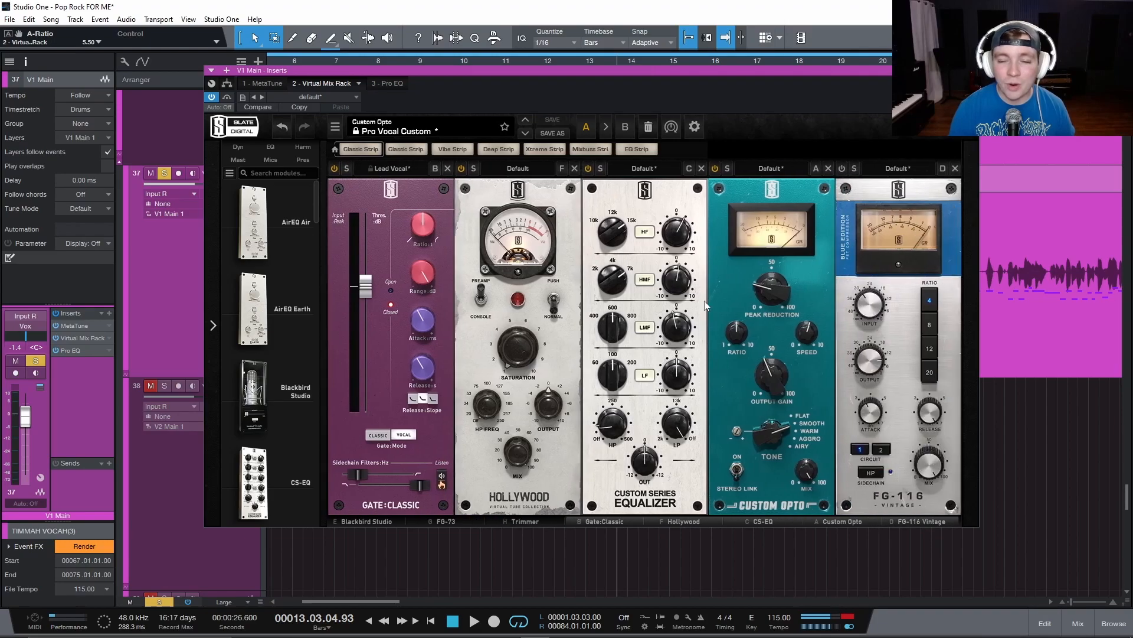
pyautogui.moveTo(667, 82); pyautogui.dragTo(618, 128)
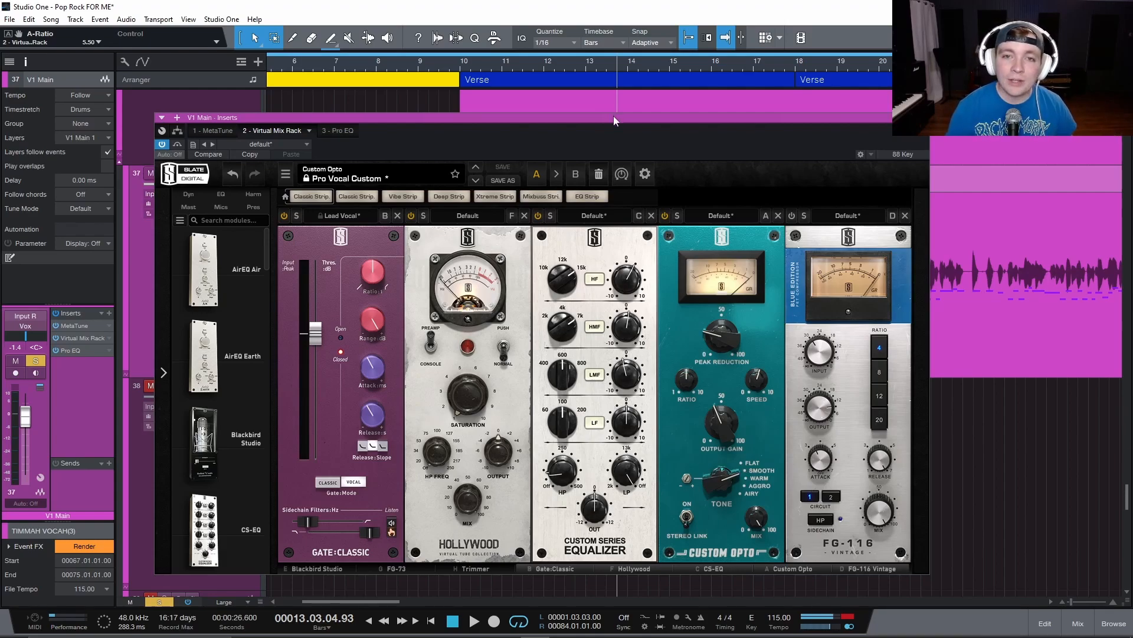
pyautogui.moveTo(614, 115); pyautogui.dragTo(570, 122)
# Check the Custom Opto's Speed setting and play the vocal from bar 10 to watch its gain-reduction meter.
pyautogui.moveTo(707, 395); pyautogui.dragTo(709, 389)
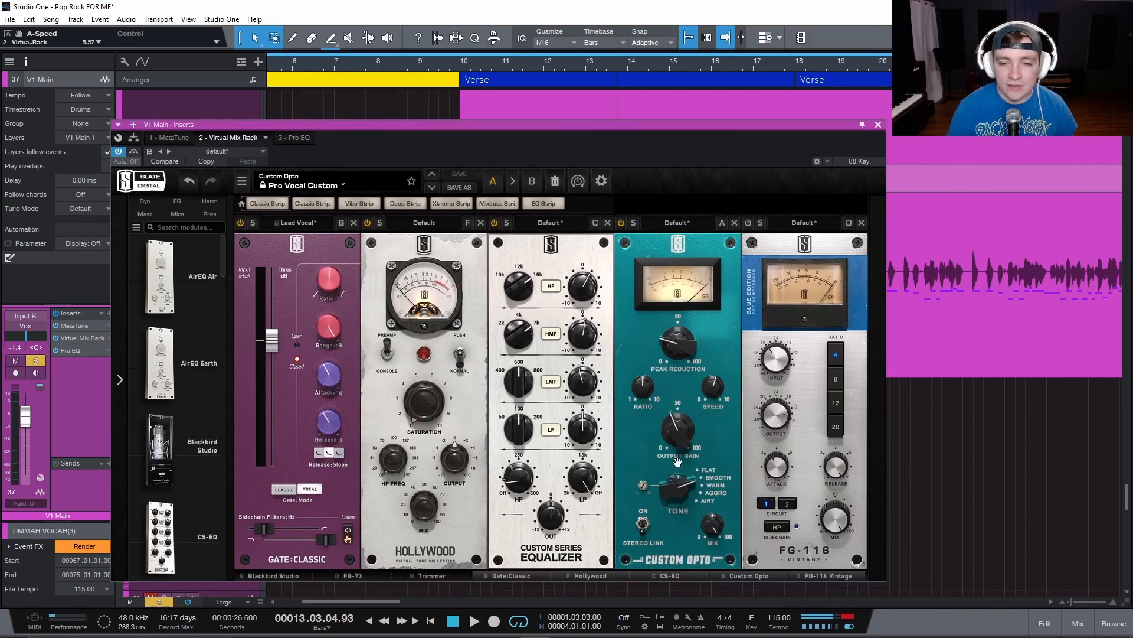
pyautogui.moveTo(562, 126)
pyautogui.mouseDown()
pyautogui.moveTo(573, 136)
pyautogui.moveTo(576, 126)
pyautogui.mouseUp()
pyautogui.click(462, 72)
pyautogui.press('space')
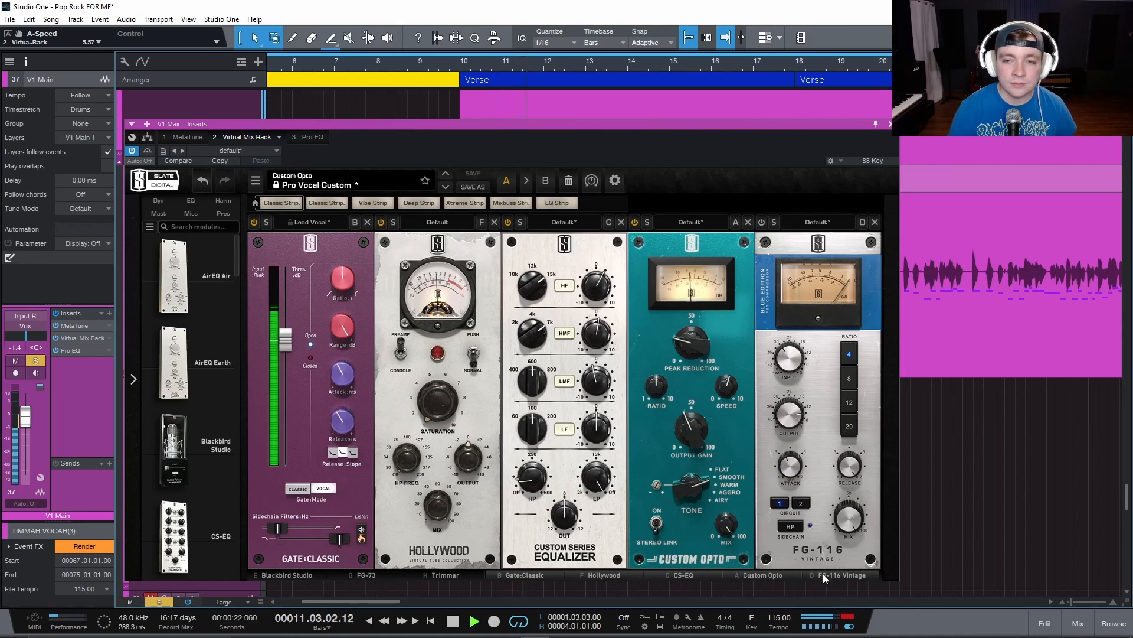
pyautogui.press('space')
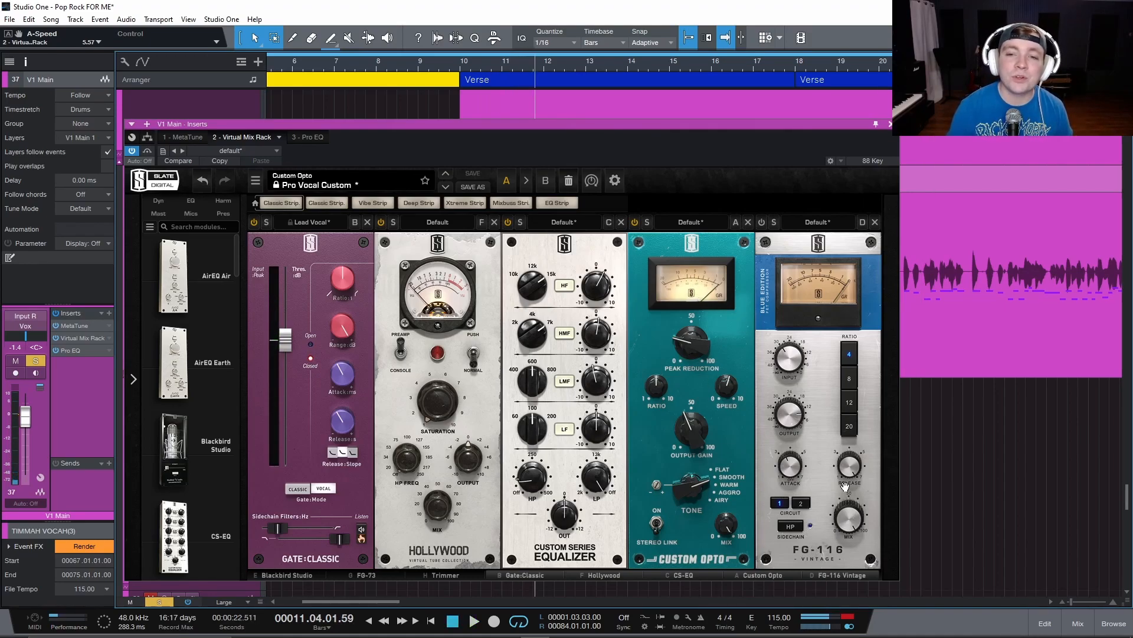
# Compare the playing vocal with the FG-116 off and on, leaving the module turned on.
pyautogui.moveTo(848, 475)
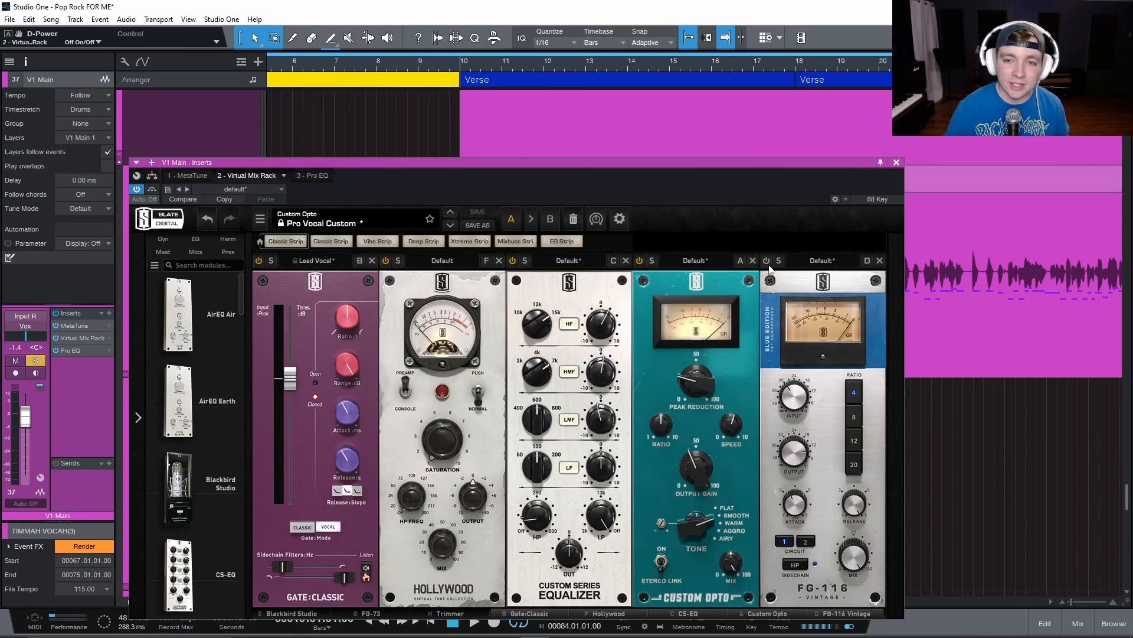
pyautogui.press('space')
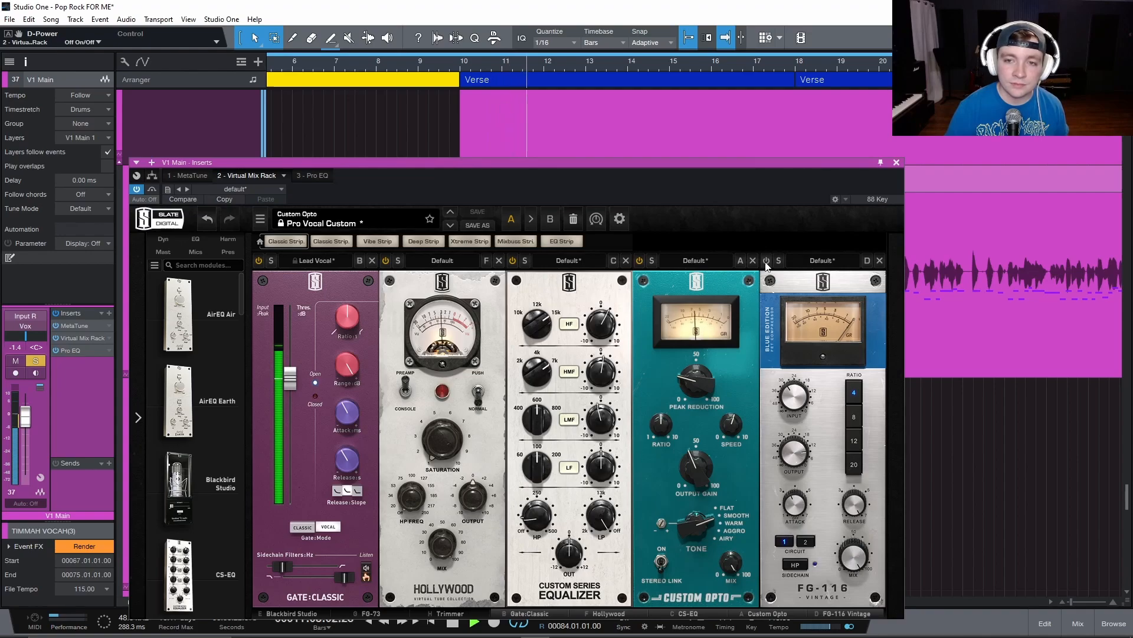
pyautogui.click(766, 262)
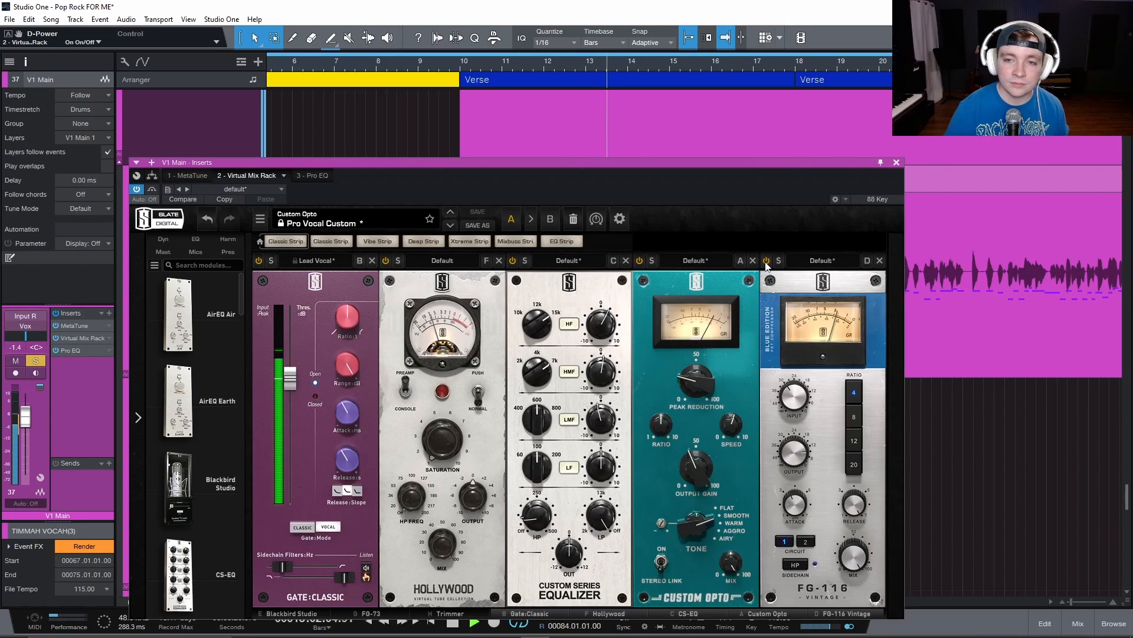
pyautogui.click(766, 262)
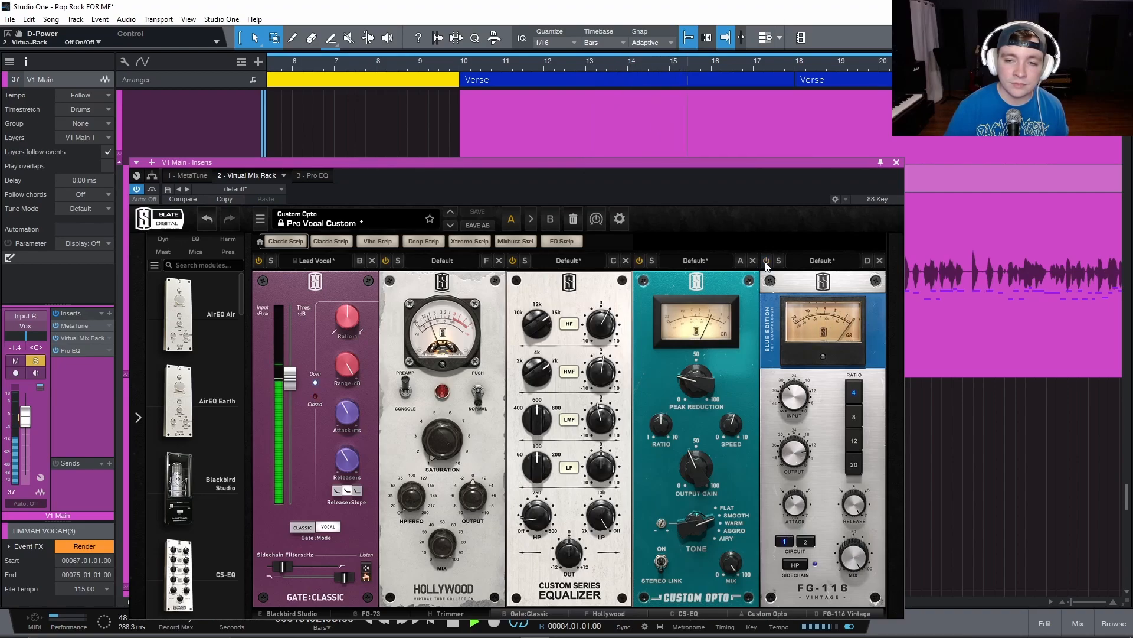
pyautogui.click(767, 261)
pyautogui.press('space')
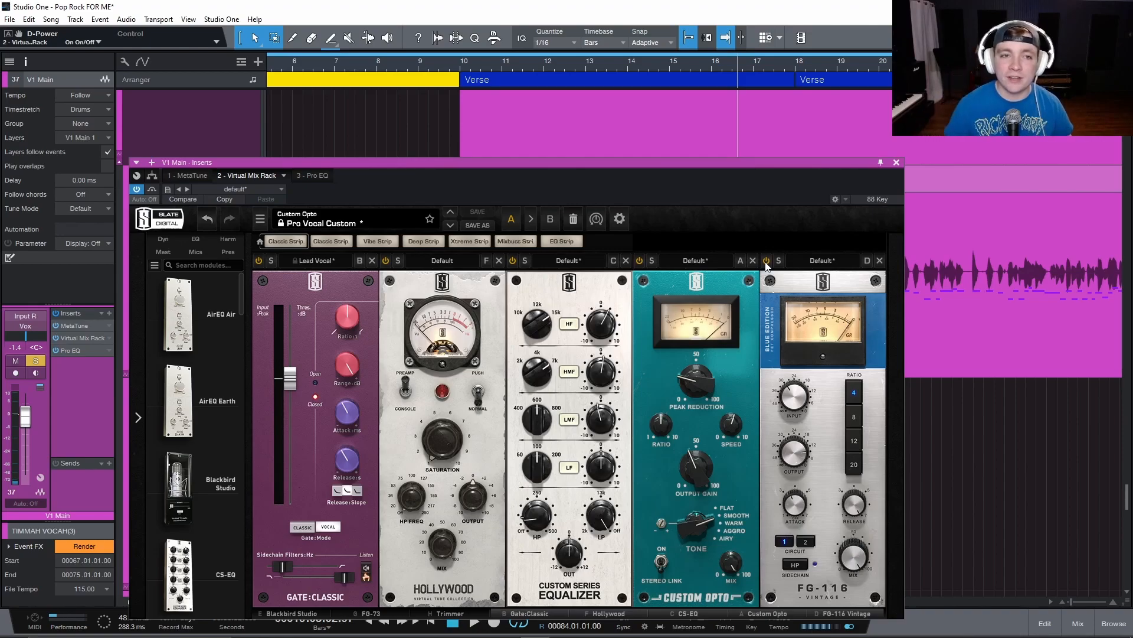
# Unsolo V1 Main and play the verse in the mix, bypassing the FG-116 and Custom Opto in turn before reactivating both.
pyautogui.moveTo(674, 161); pyautogui.dragTo(698, 102)
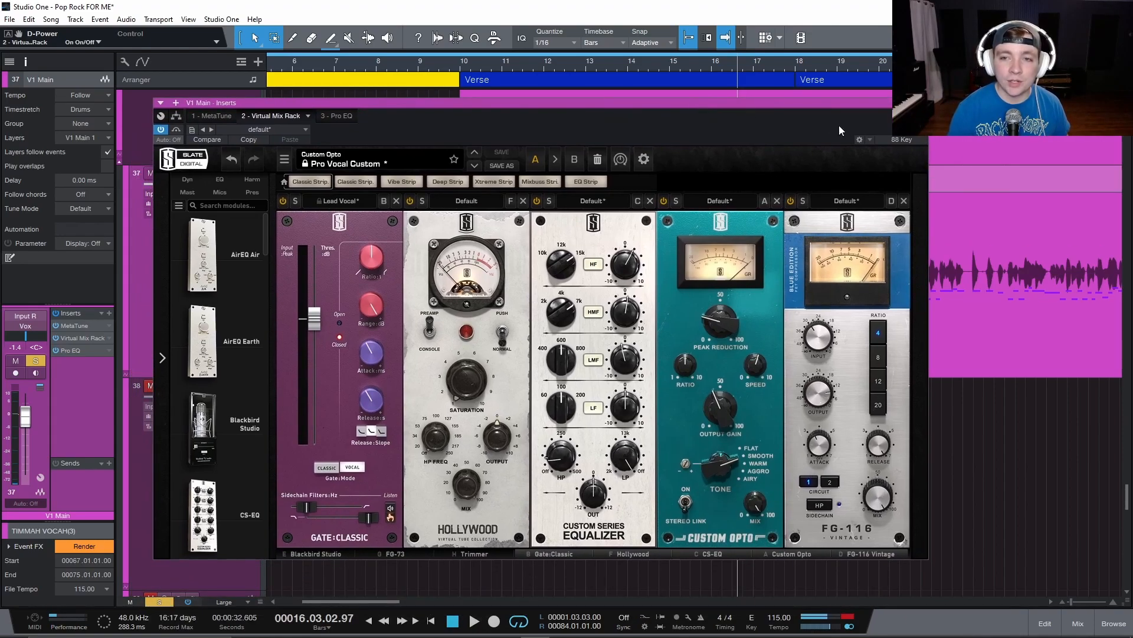
pyautogui.press('space')
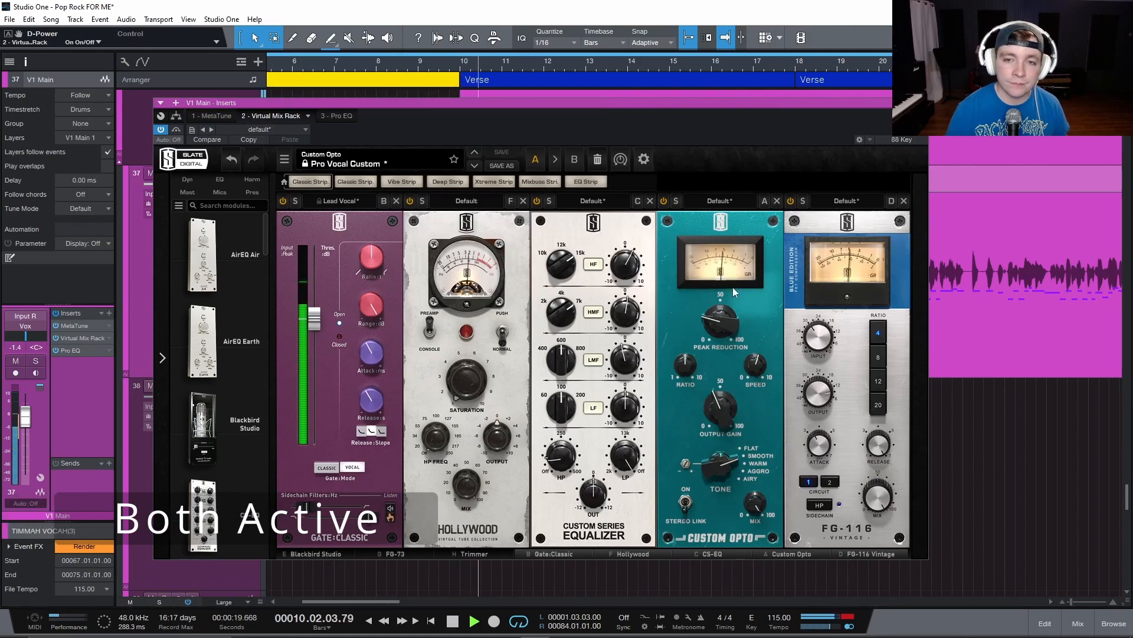
pyautogui.click(791, 202)
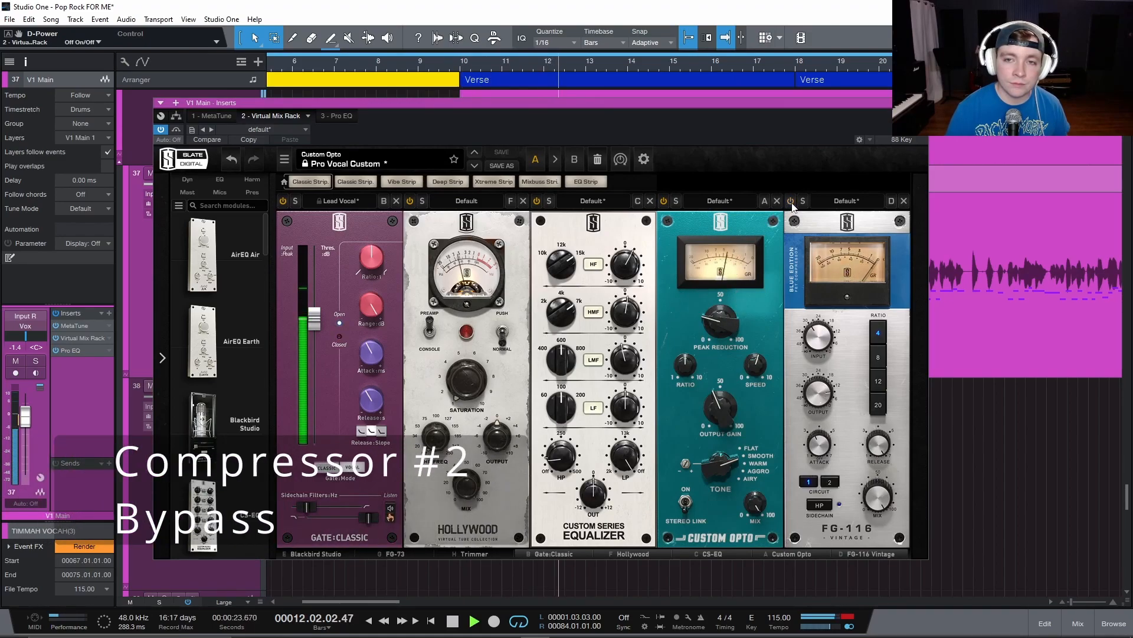
pyautogui.click(664, 202)
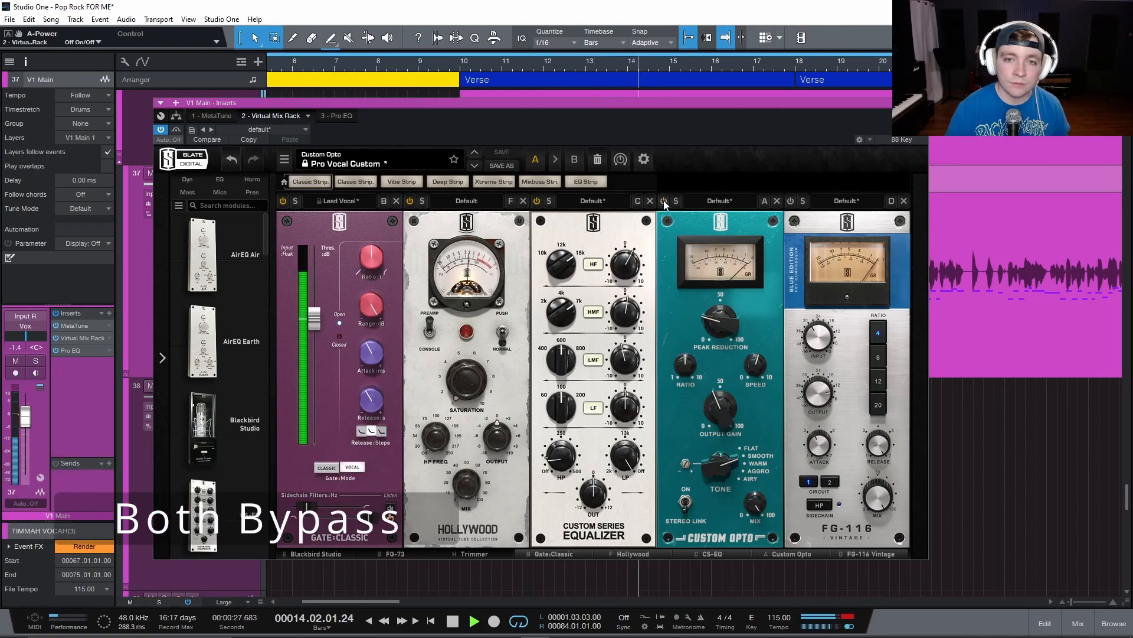
pyautogui.click(664, 201)
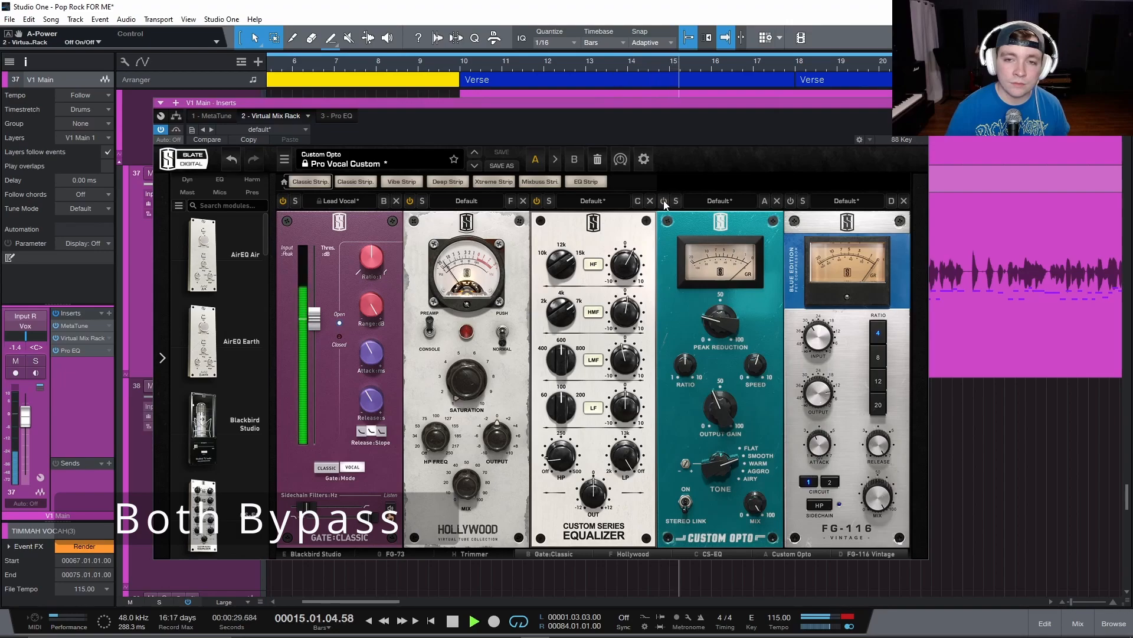
pyautogui.click(791, 201)
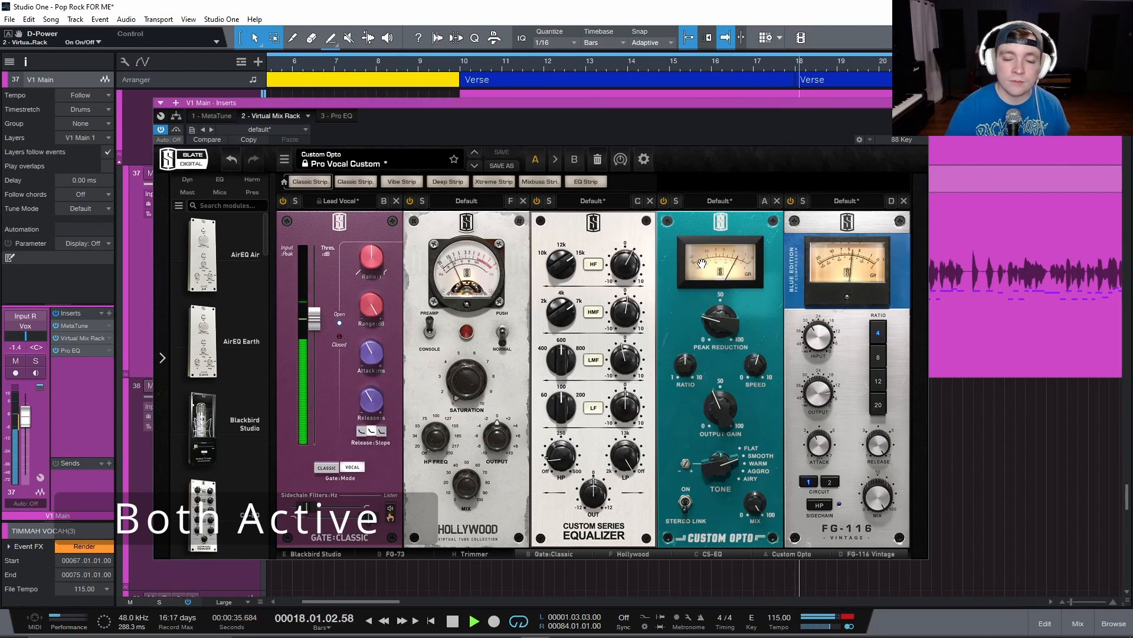
pyautogui.press('space')
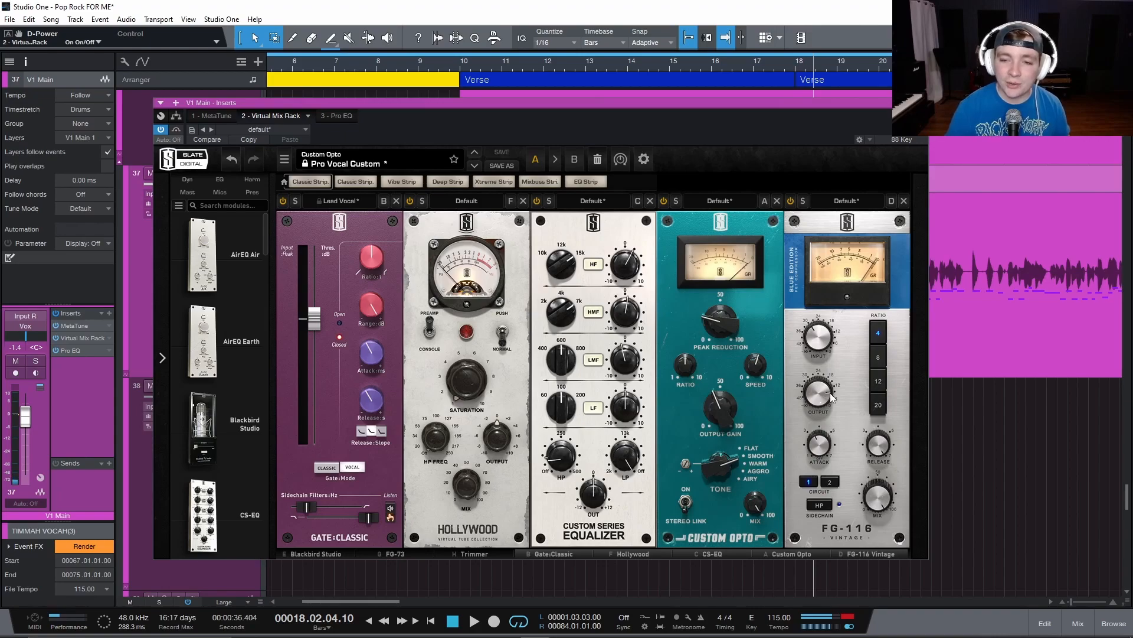
# Check the FG-116's Release and Attack settings and compare its meter with the Custom Opto's.
pyautogui.moveTo(875, 454)
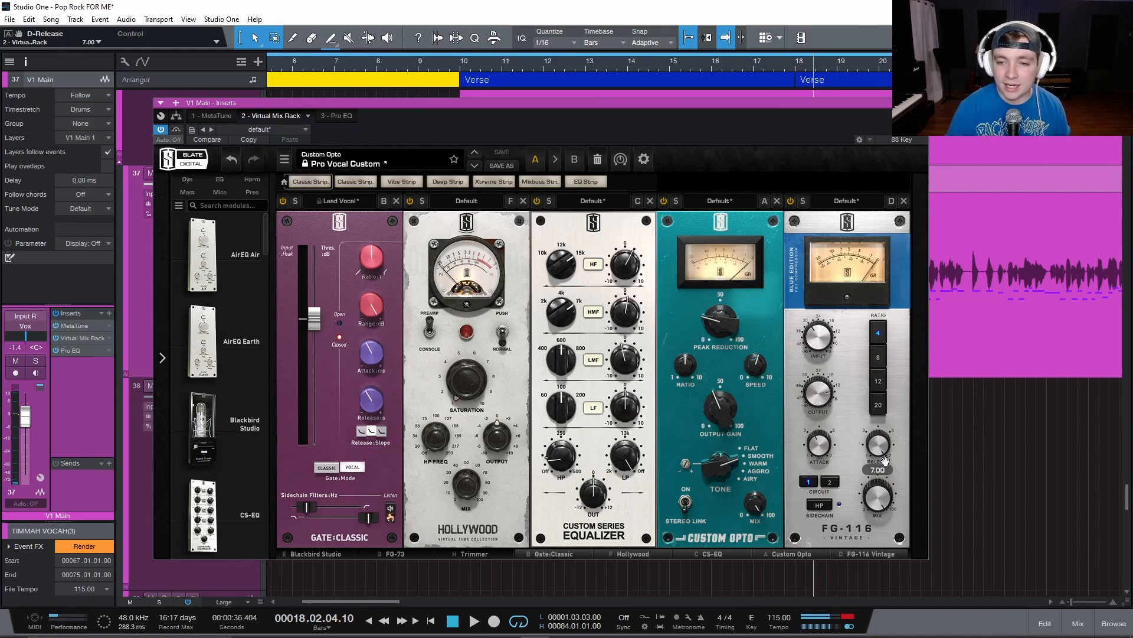
pyautogui.moveTo(822, 452)
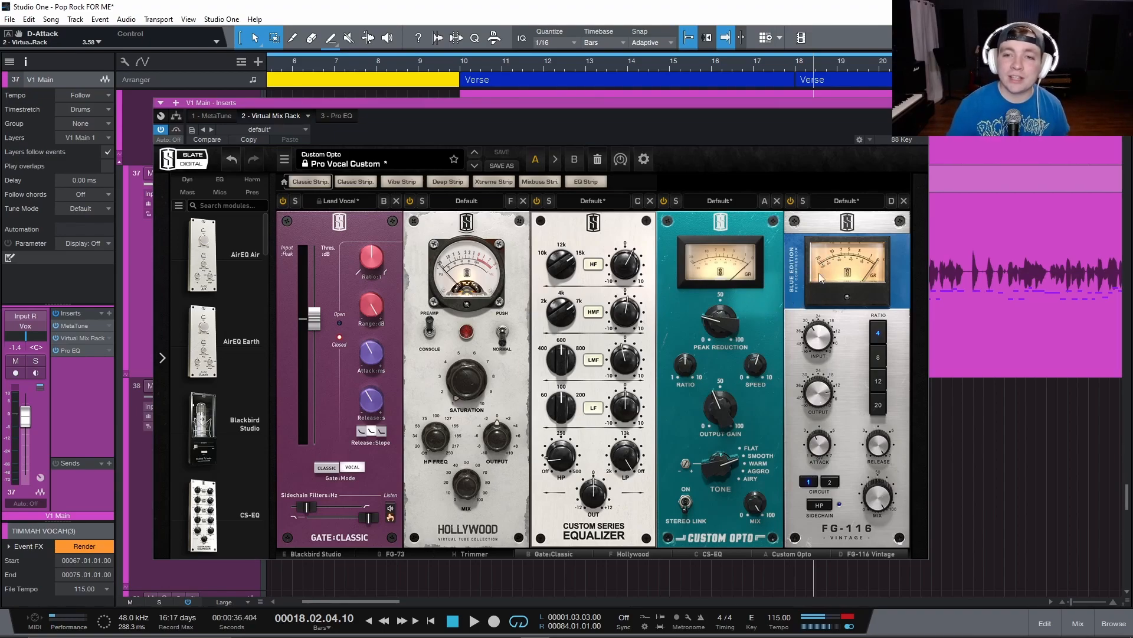
pyautogui.moveTo(828, 282); pyautogui.dragTo(701, 287)
pyautogui.moveTo(557, 108); pyautogui.dragTo(589, 107)
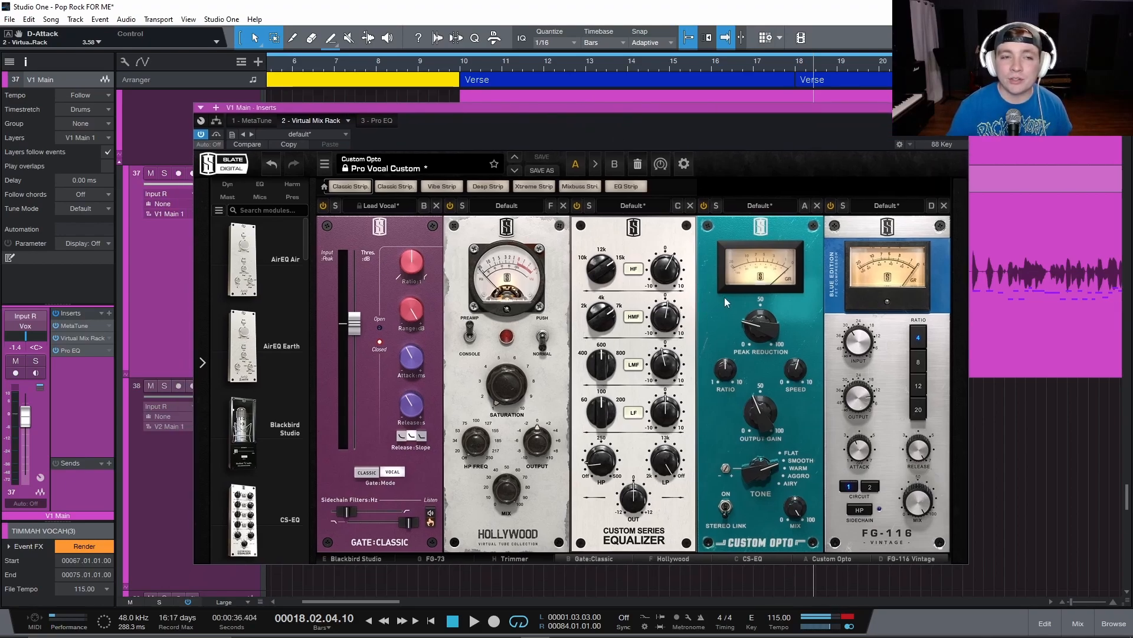